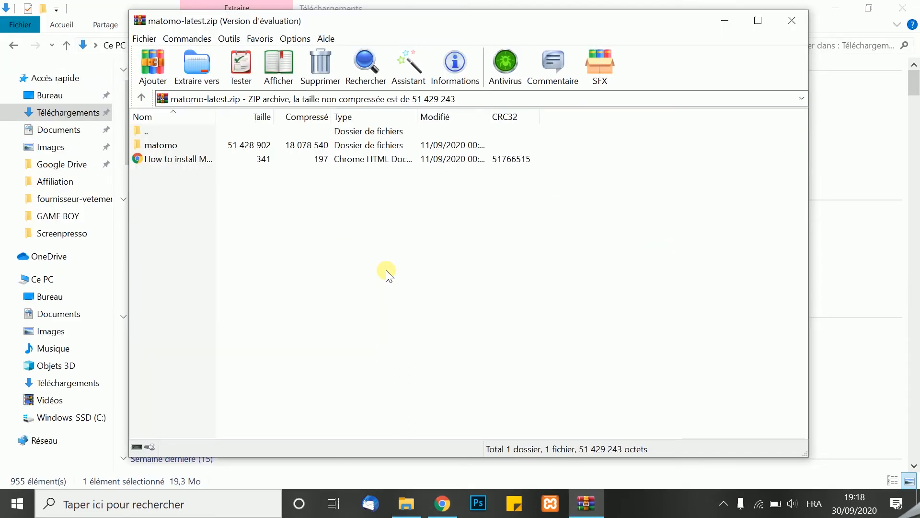
Copy the matomo folder from the archive and open the C:\xampp\htdocs folder
right_click(269, 146)
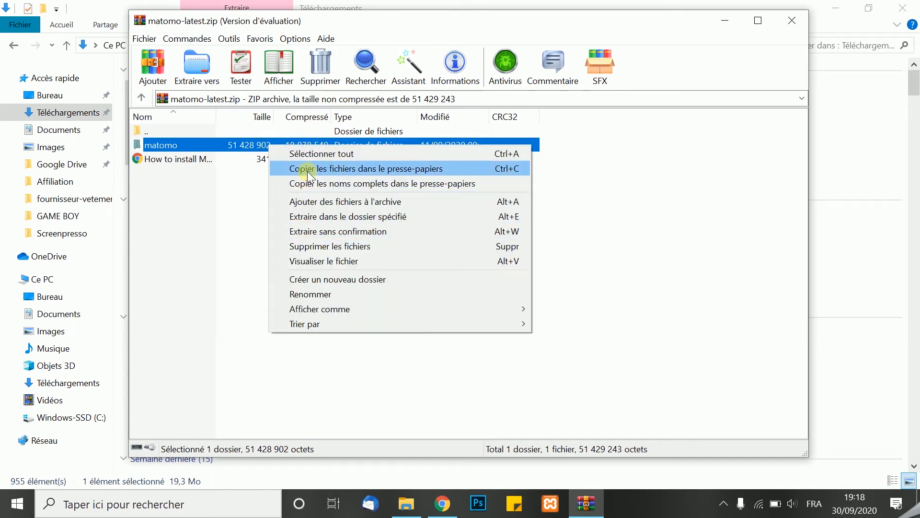
left_click(307, 169)
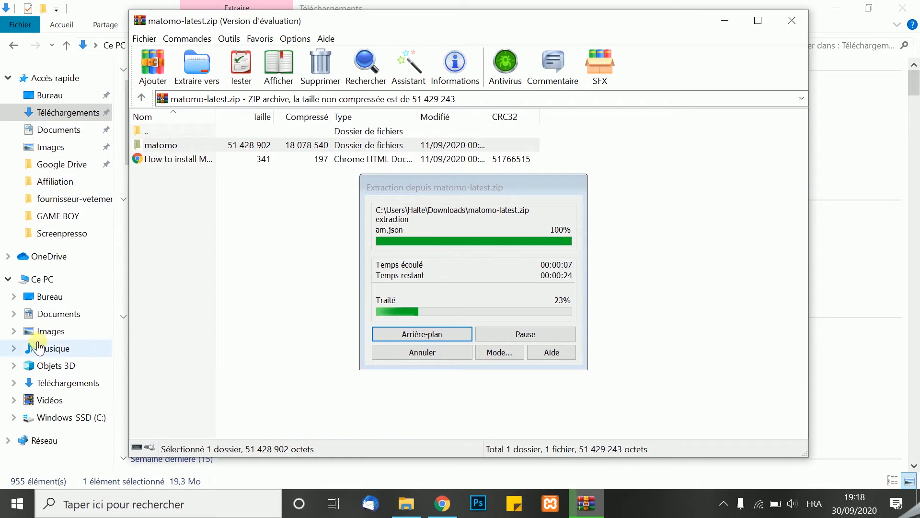
left_click(43, 415)
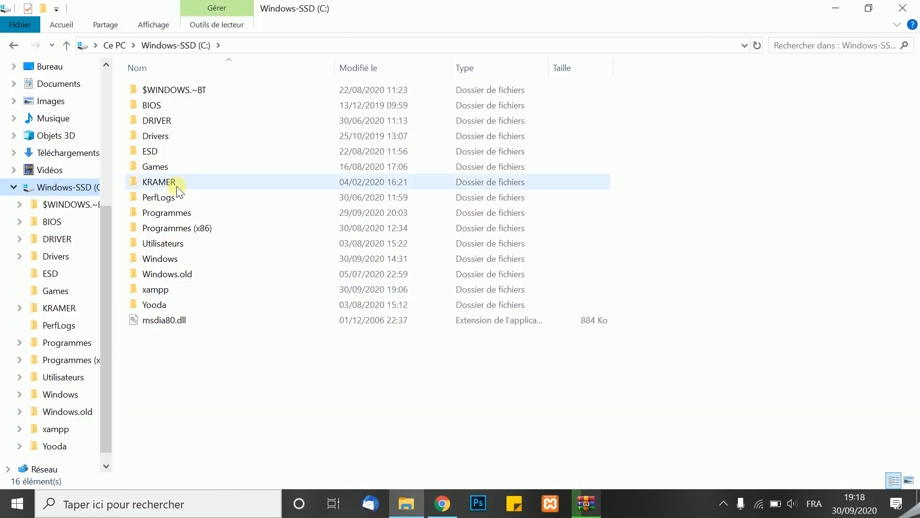
double_click(147, 287)
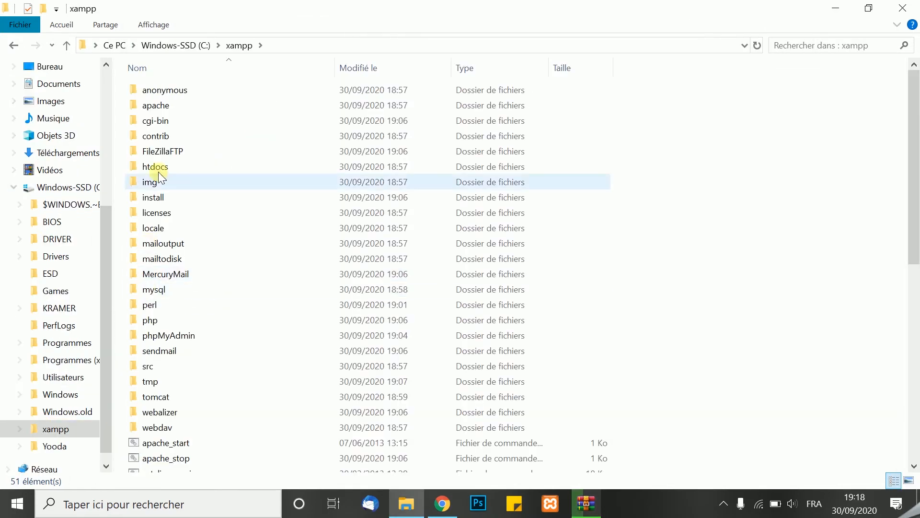
double_click(158, 168)
Create a new folder named matomo inside htdocs
right_click(201, 238)
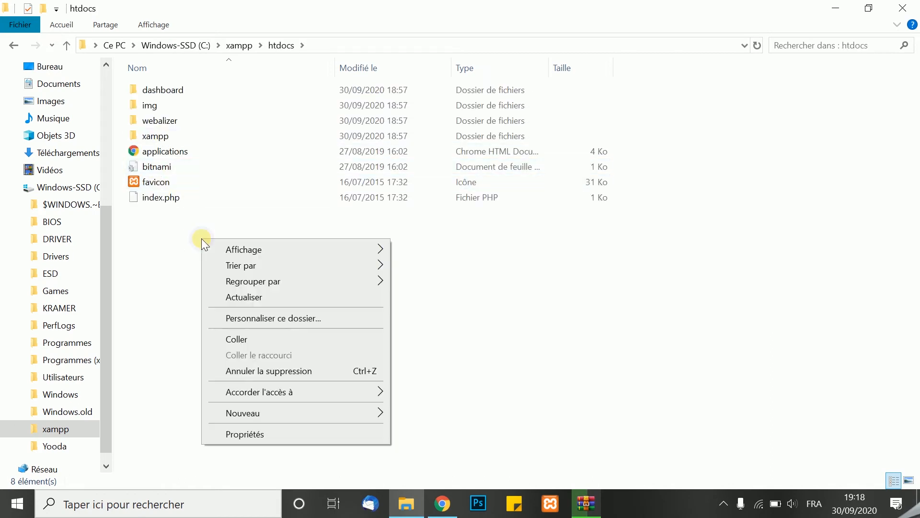
mouse_move(354, 413)
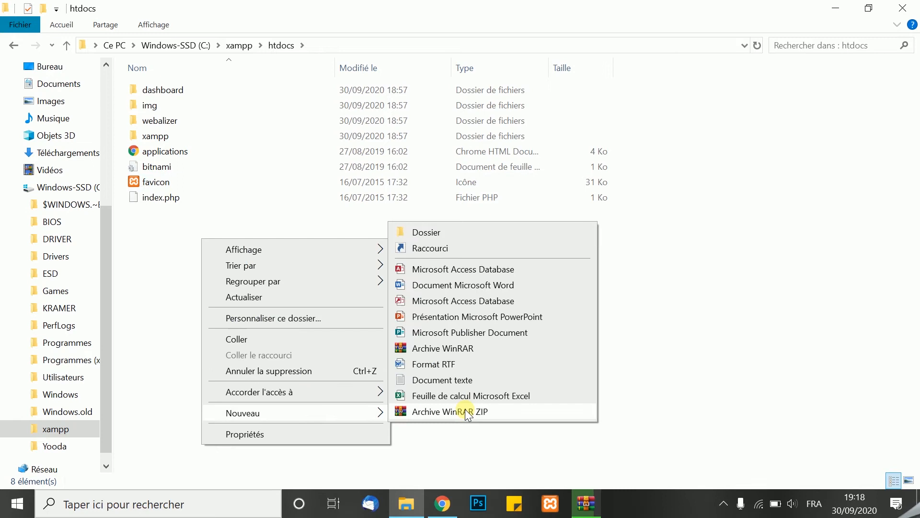
left_click(425, 232)
type("matomo")
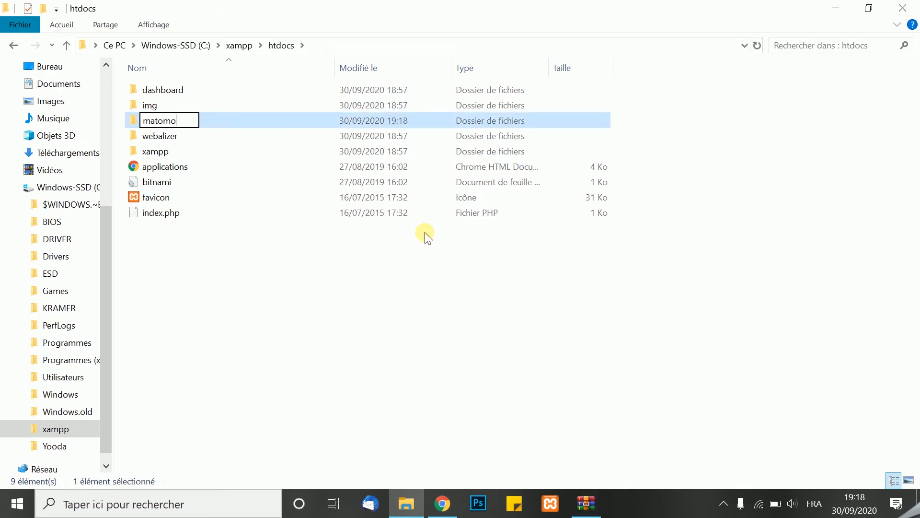
key("Return")
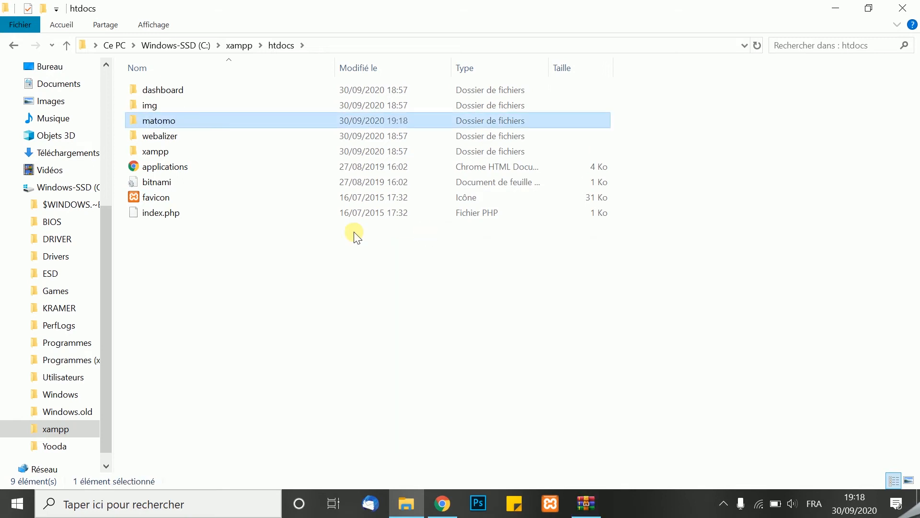
Paste the copied matomo folder into the new htdocs\matomo folder and open the pasted folder to view its files
double_click(157, 123)
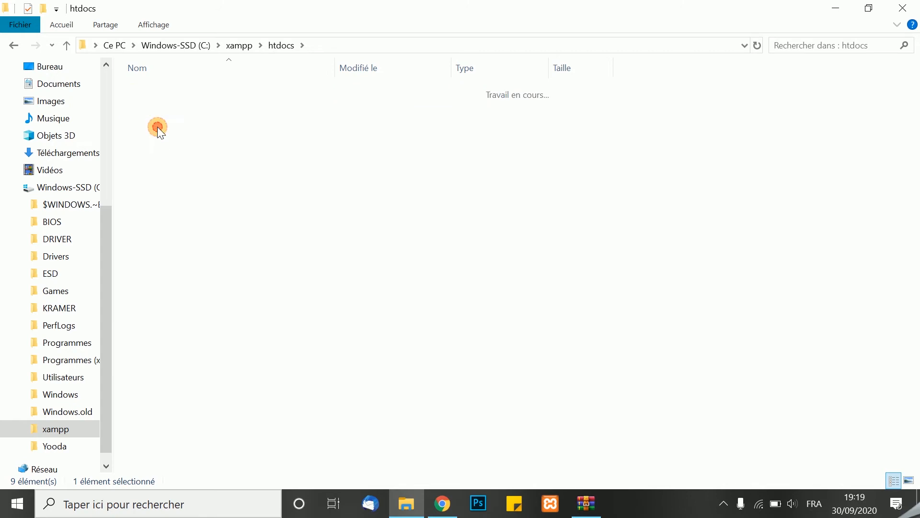
right_click(196, 139)
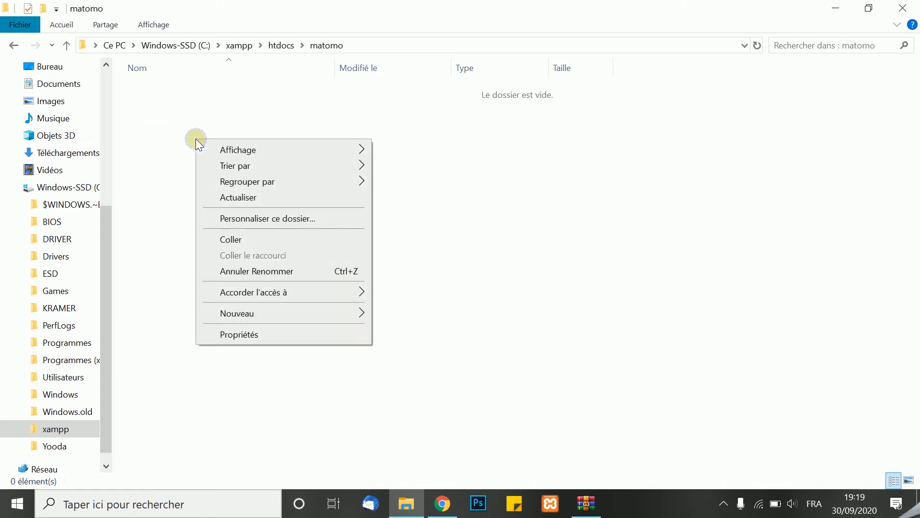
left_click(232, 240)
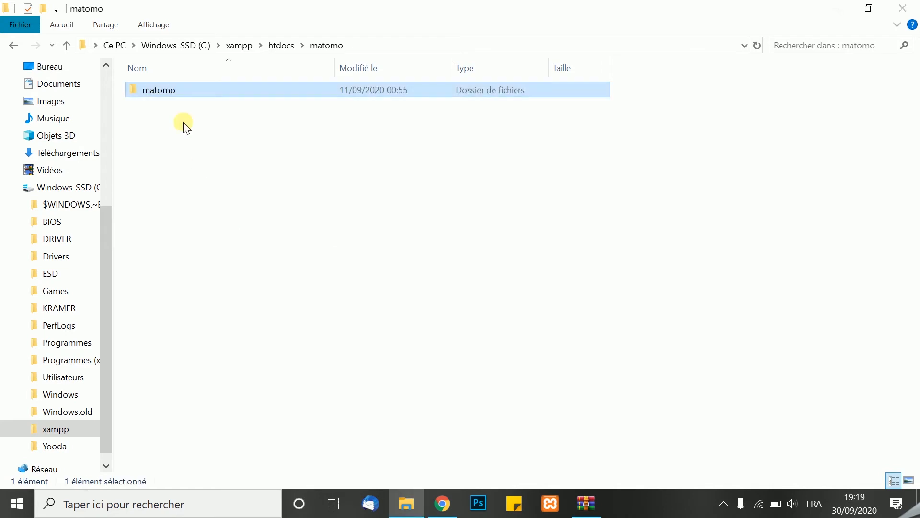
double_click(151, 90)
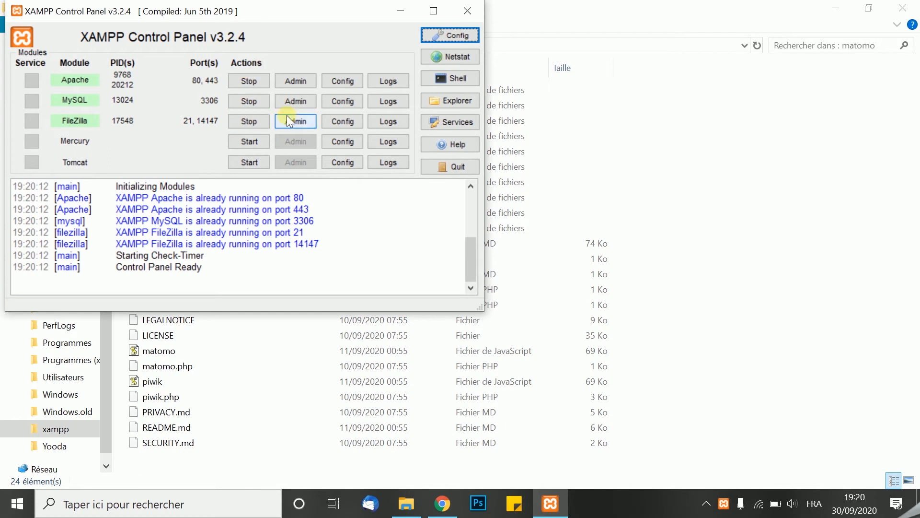
left_click(638, 112)
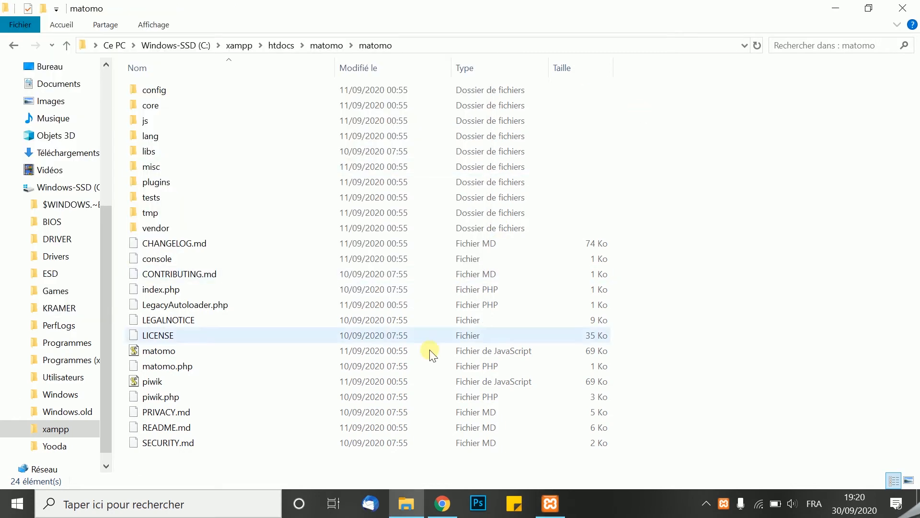
Switch to Chrome and load localhost/matomo/ in the empty tab
left_click(442, 503)
left_click(539, 8)
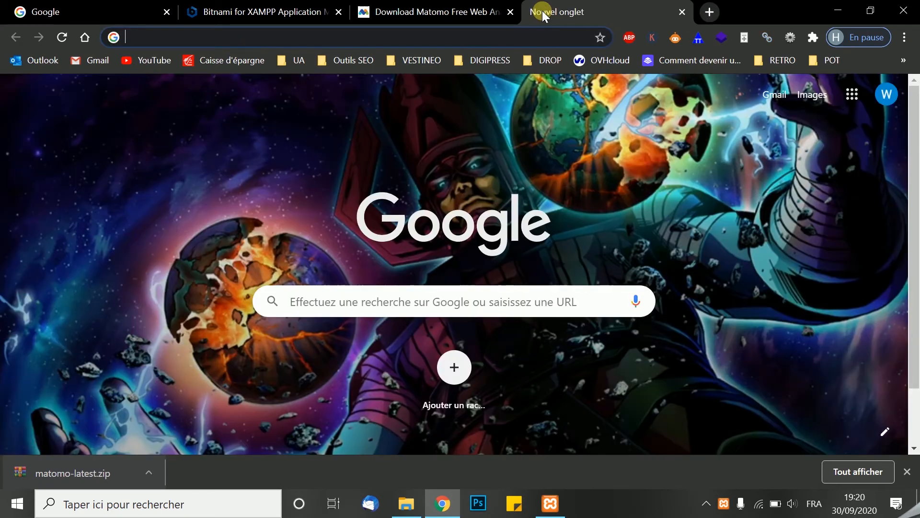
type("localhost/matomo/")
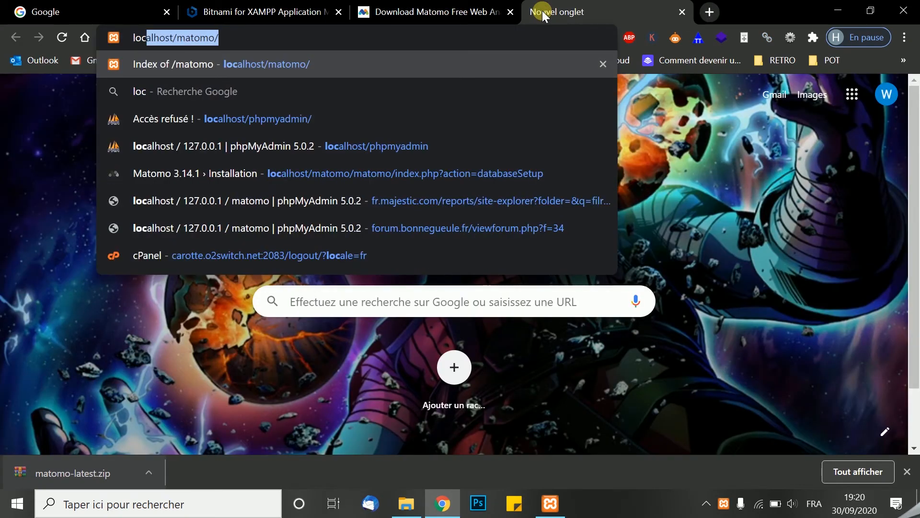
key("Return")
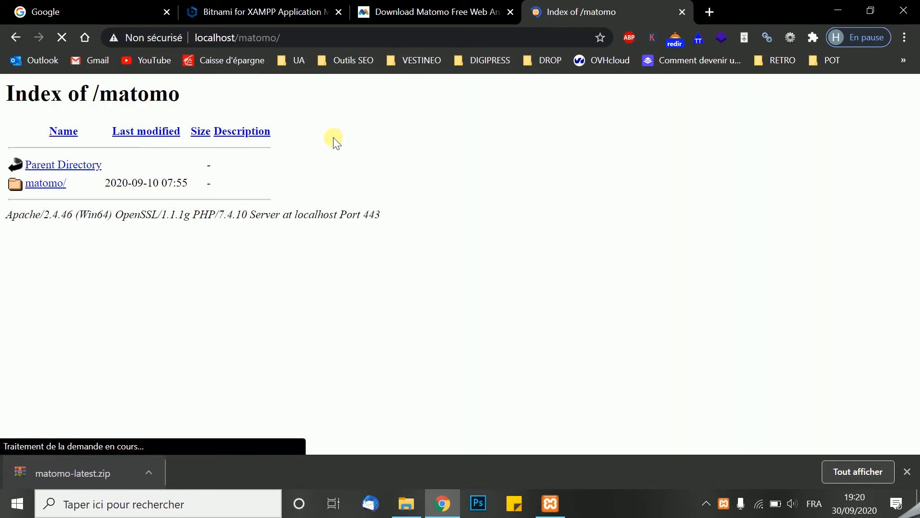
Change the address to localhost/phpmyadmin/ to load phpMyAdmin, and dismiss the browser's downloads bar
left_click_drag(298, 36, 250, 36)
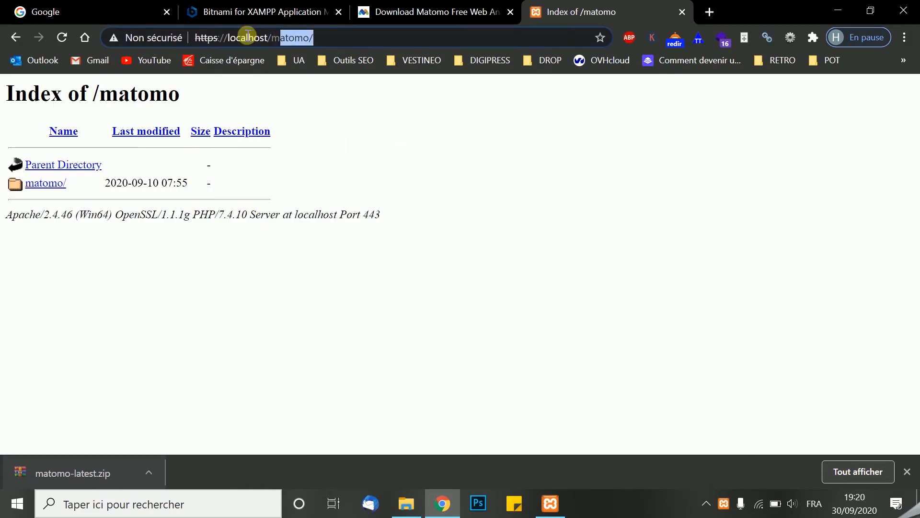
key("BackSpace")
key("BackSpace")
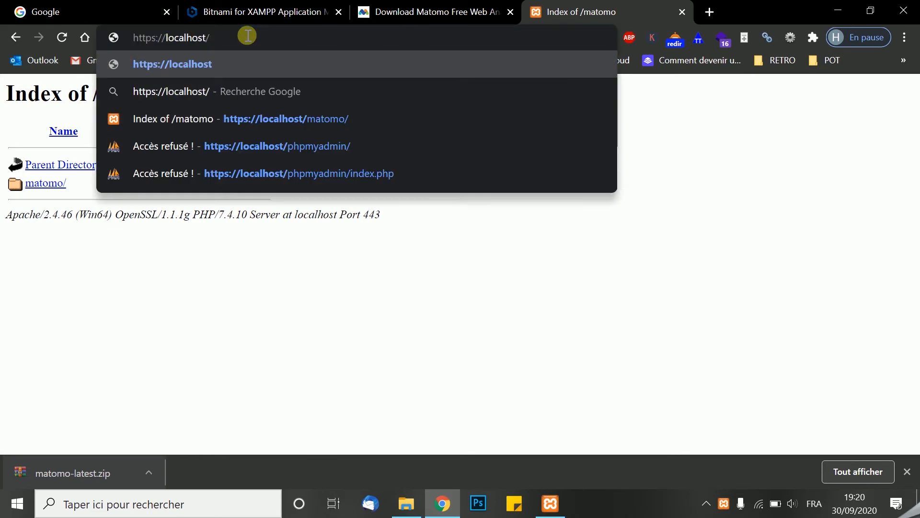
type("phpmya")
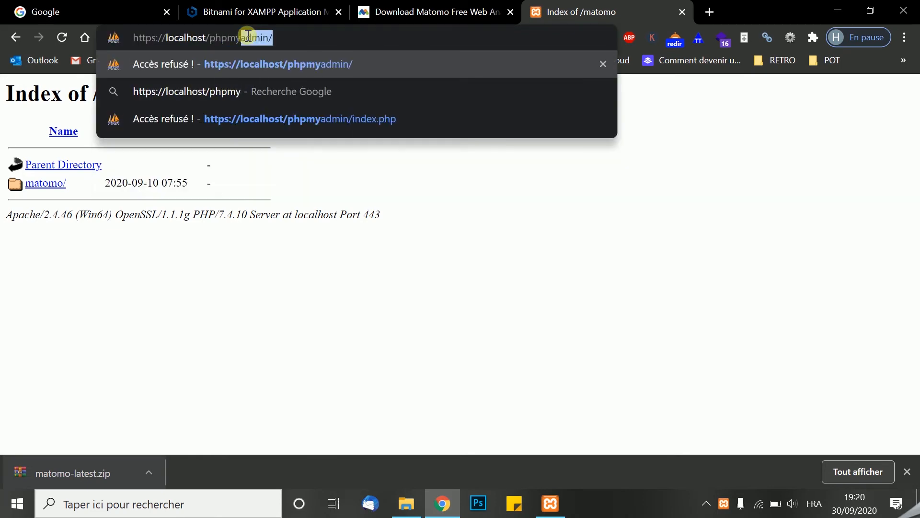
key("Return")
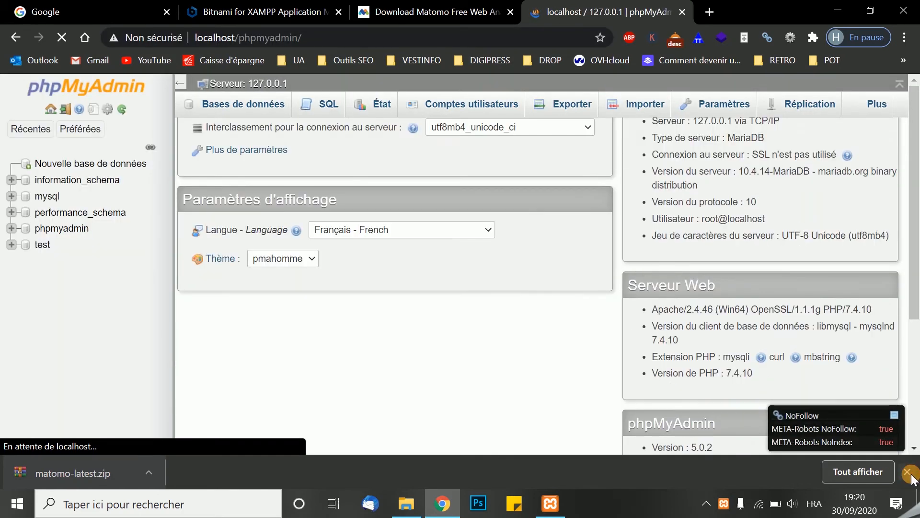
left_click(909, 474)
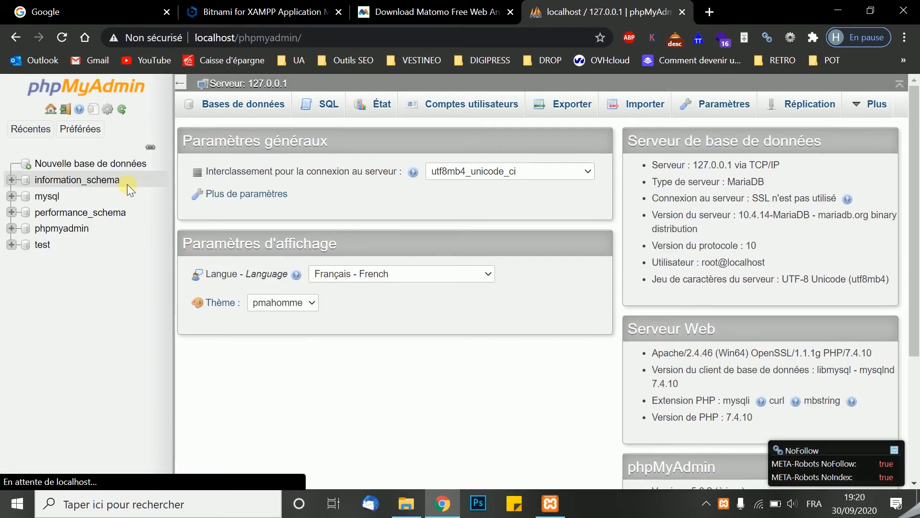
Create a new database named matomo in phpMyAdmin
left_click(79, 163)
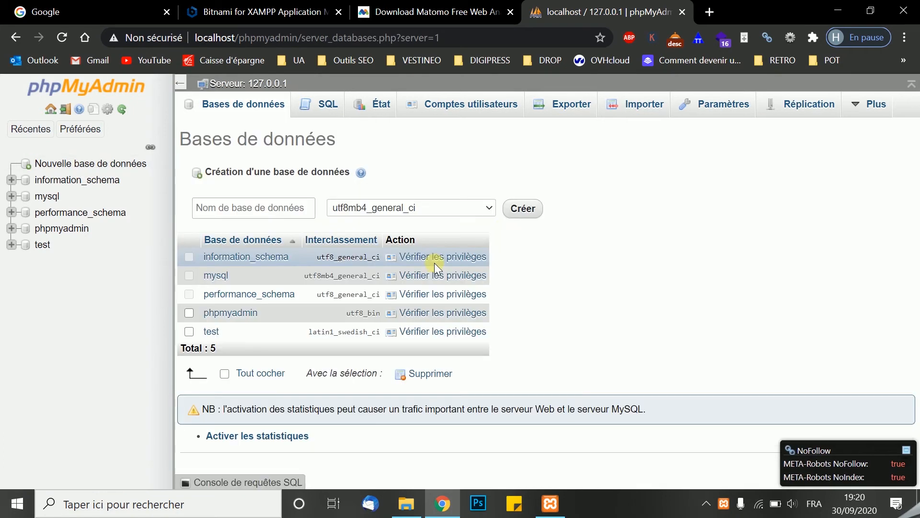
left_click(281, 208)
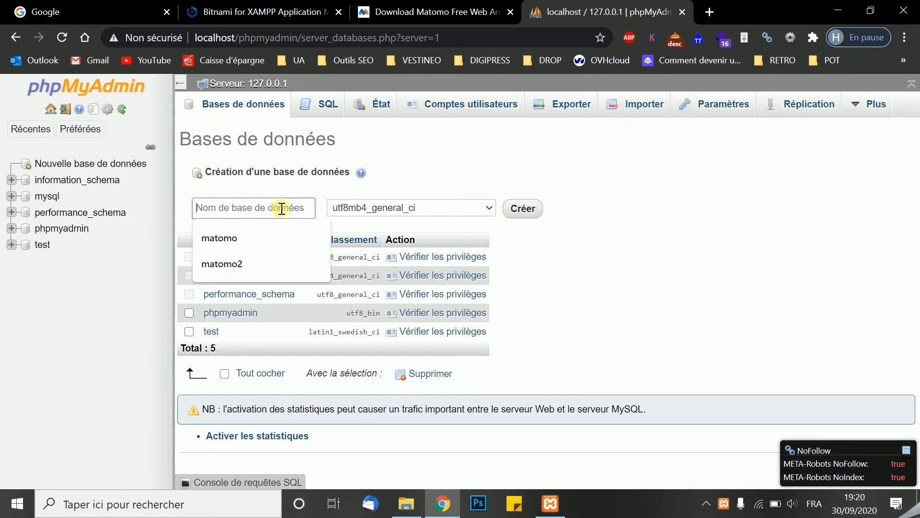
type("ma")
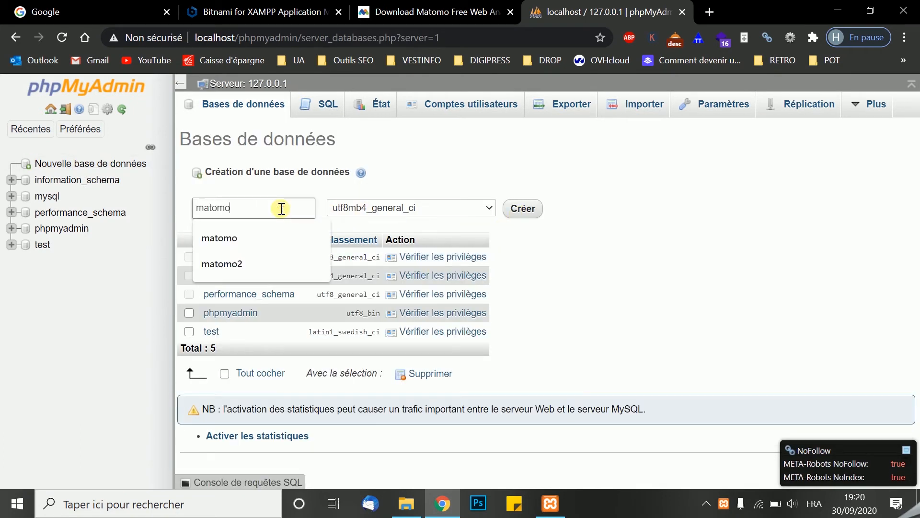
type("tomo")
key("Return")
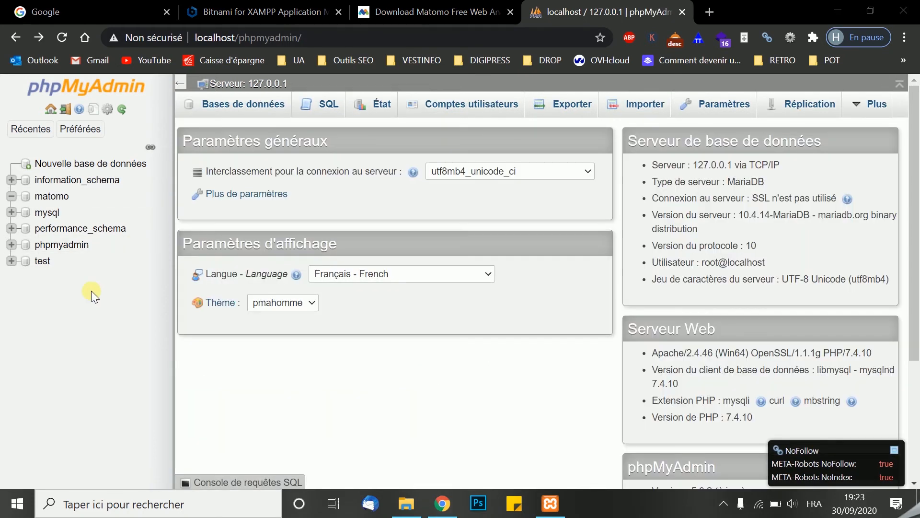
Go to localhost/matomo in the same tab and open the matomo/ subfolder to launch the Matomo installer
left_click_drag(337, 40, 250, 36)
key("BackSpace")
key("BackSpace")
key("BackSpace")
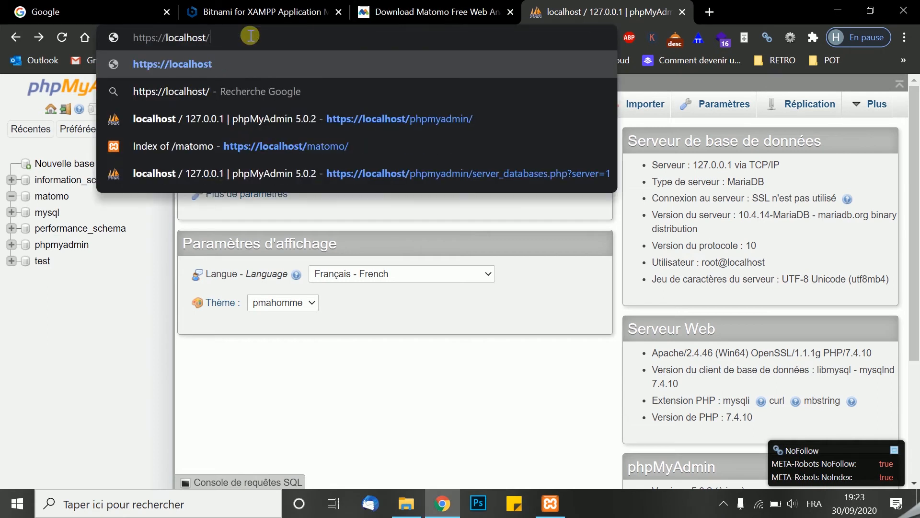
type("matomo")
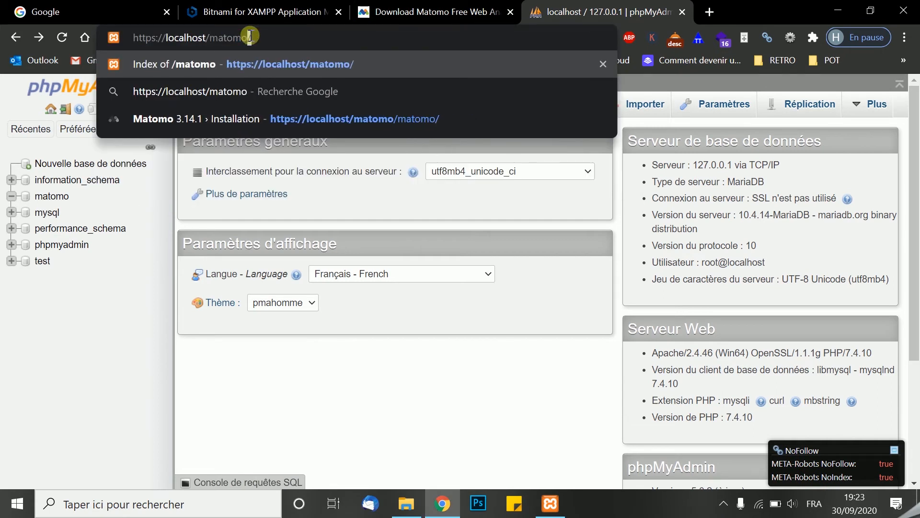
key("Return")
left_click(37, 185)
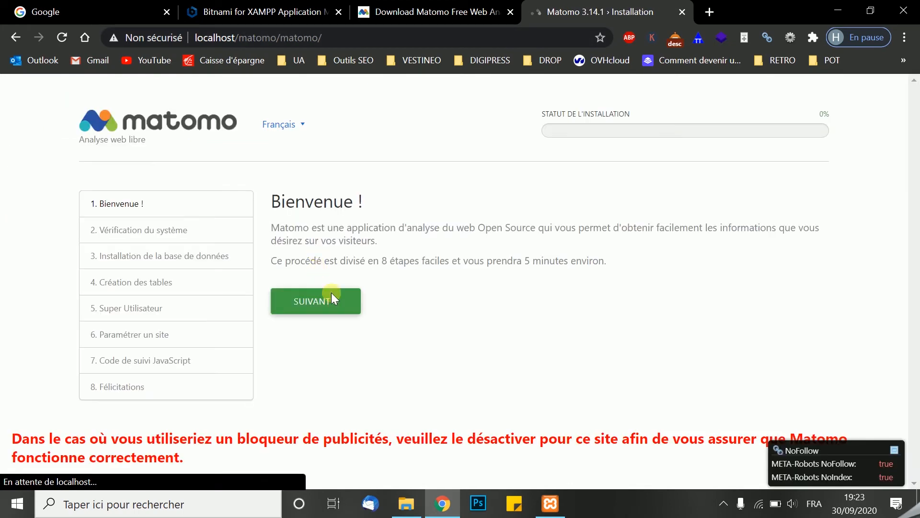
Proceed past the installer's welcome page, review the system check, and continue to the database setup
left_click(319, 302)
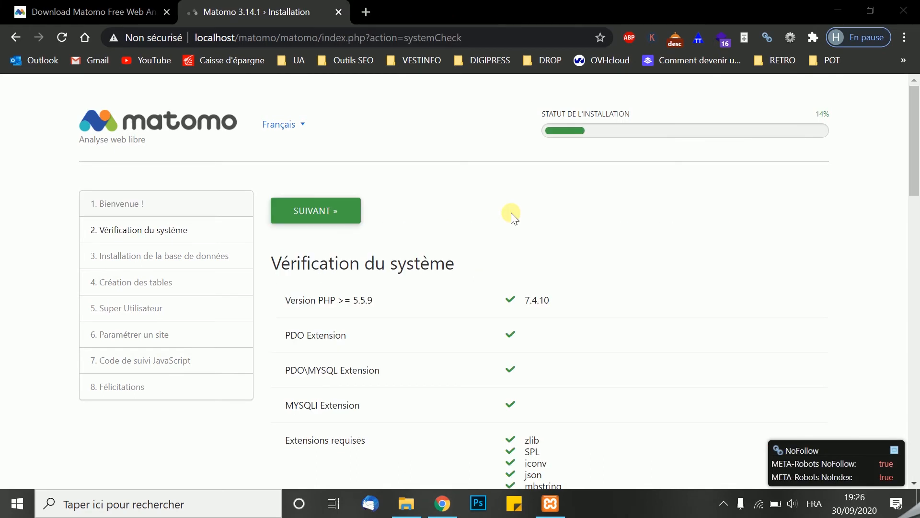
scroll(511, 213, "down", 5)
scroll(511, 212, "down", 18)
scroll(511, 216, "down", 1)
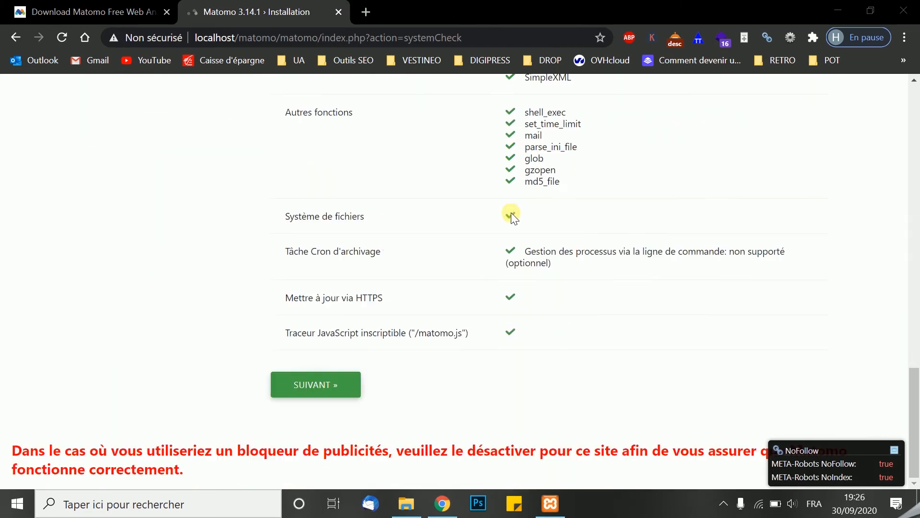
left_click(307, 386)
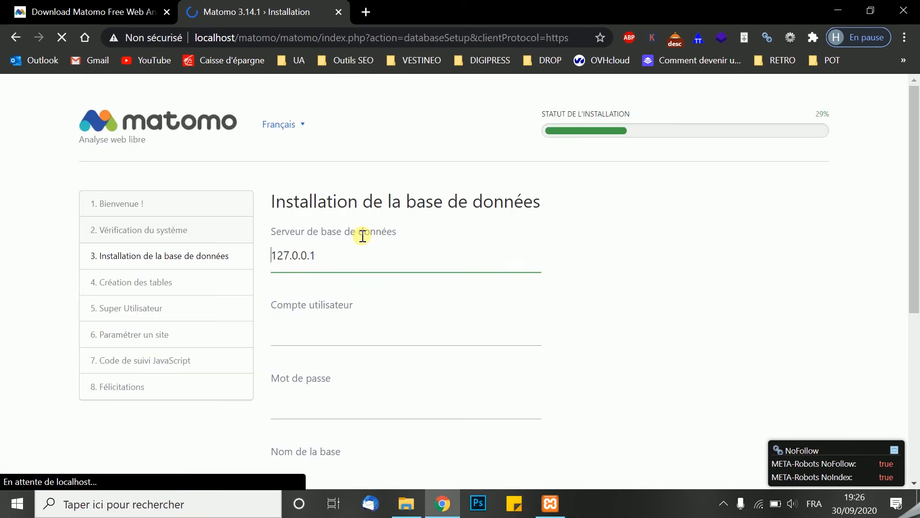
Fill in the database setup with user account root and database name matomo, and submit it to create the tables
left_click(298, 338)
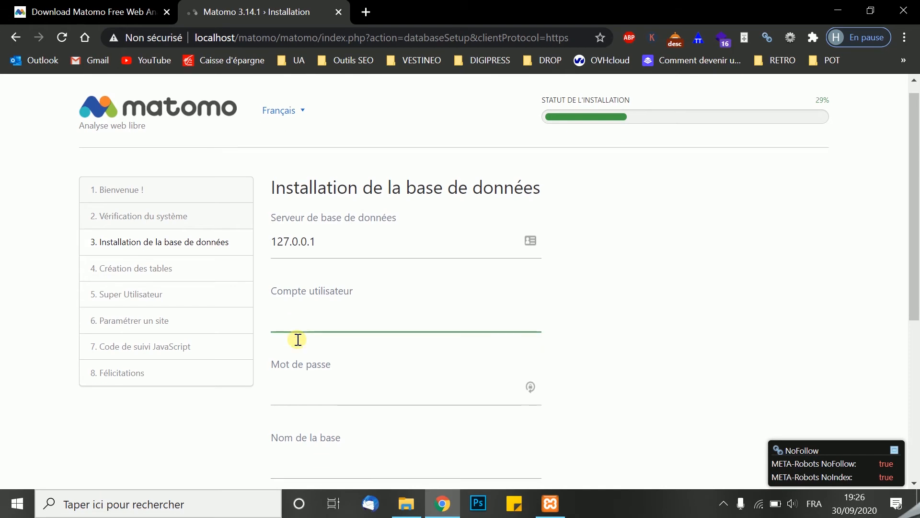
scroll(297, 338, "down", 1)
type("root")
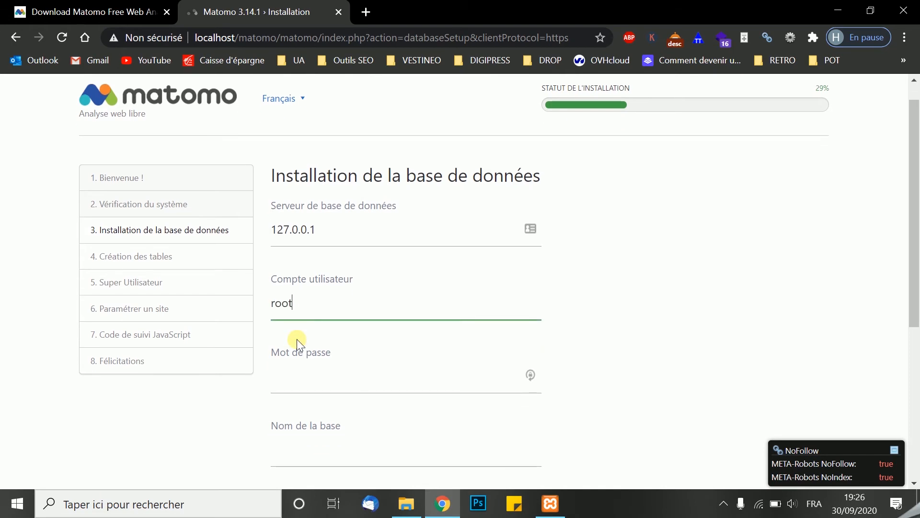
scroll(297, 339, "down", 3)
left_click(304, 291)
type("matomo")
scroll(308, 335, "down", 2)
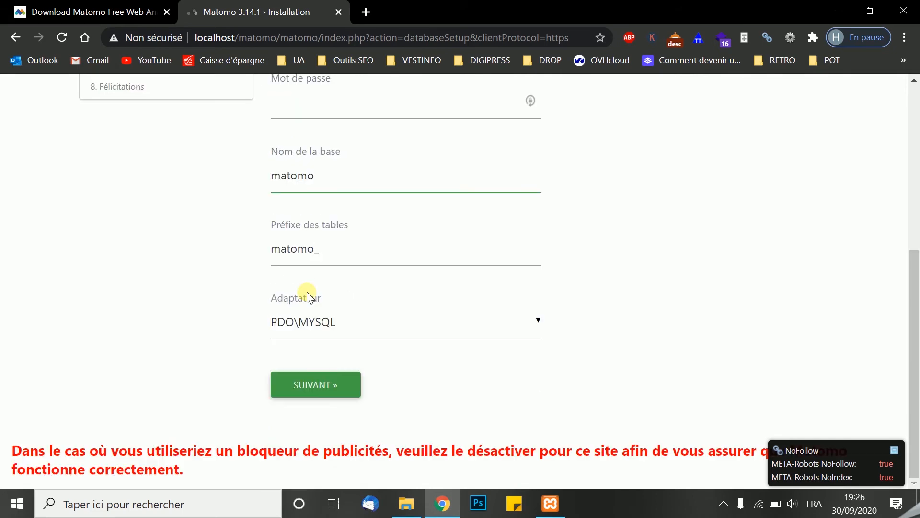
left_click(307, 390)
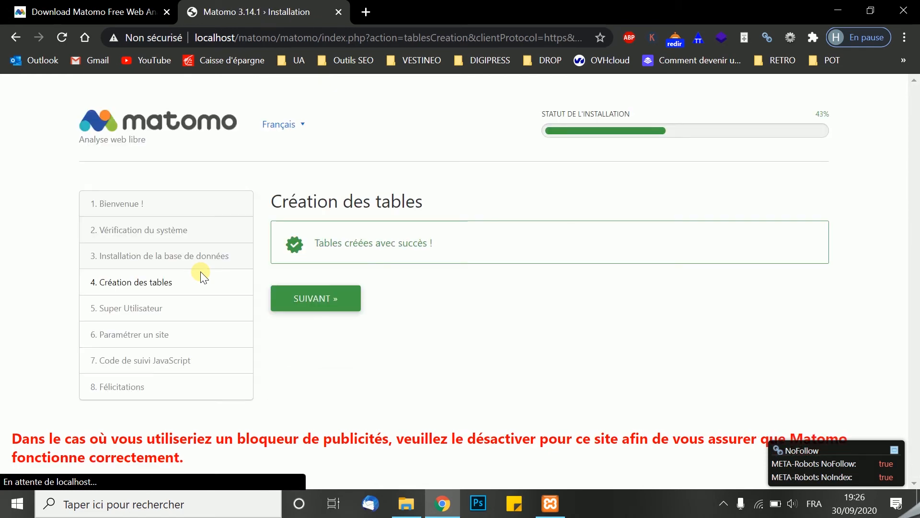
Continue to the super user setup and enter the super user login and the password in both password fields
left_click(309, 305)
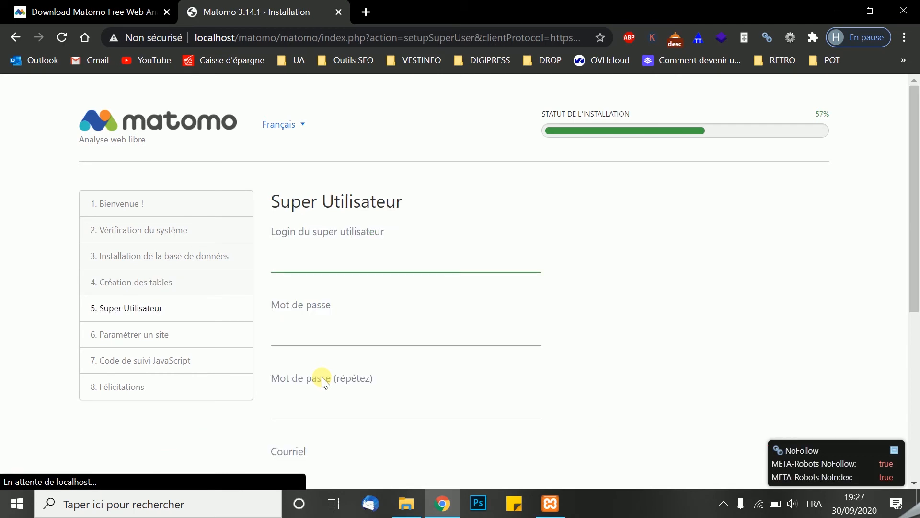
type("ch")
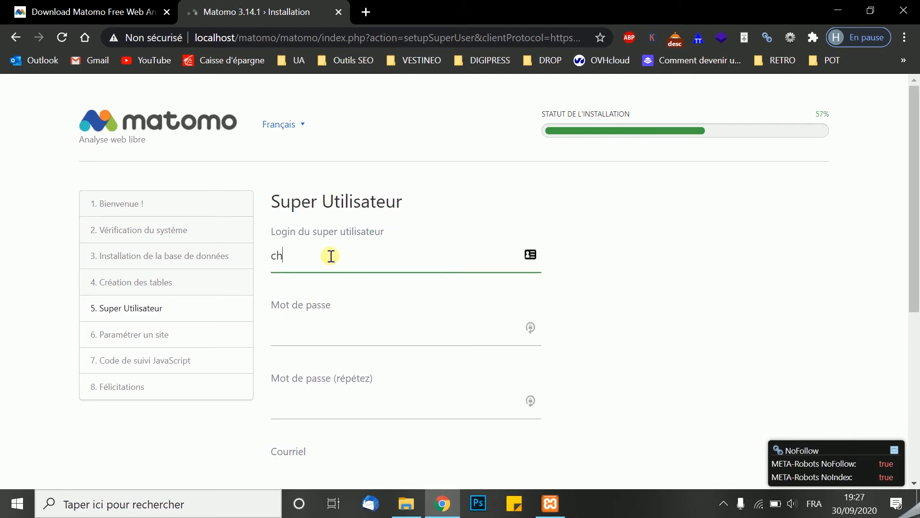
type("alteau")
scroll(330, 256, "down", 3)
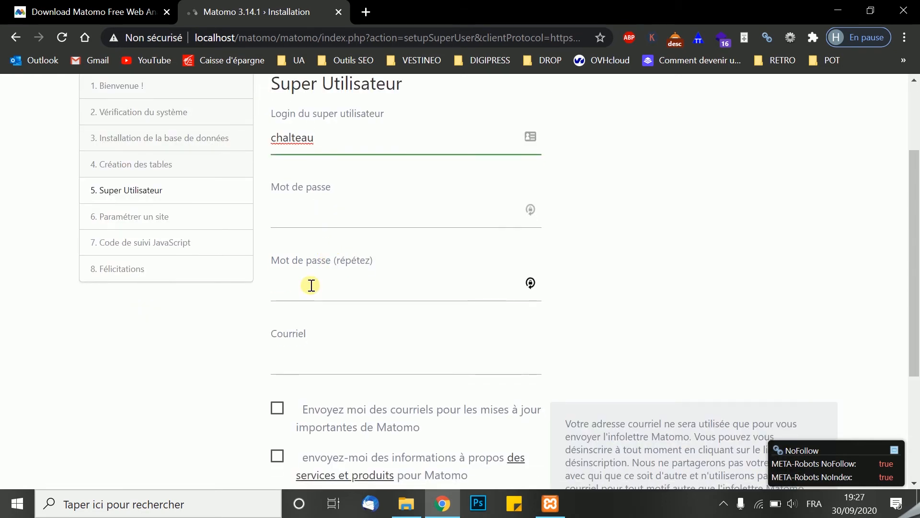
left_click(306, 222)
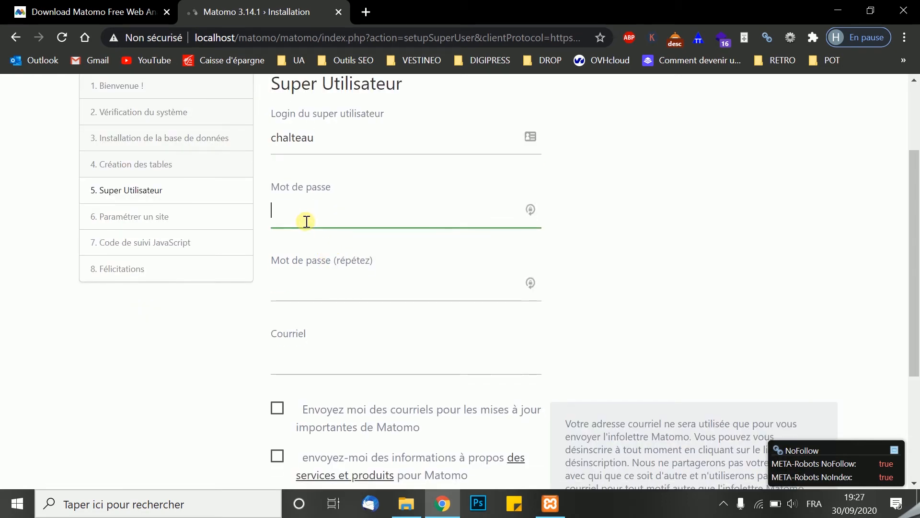
type("•••••••••")
left_click(300, 288)
type("•••••••••")
Enter the super user's e-mail address, leave both newsletter options unchecked and submit the form
scroll(300, 288, "down", 2)
left_click(289, 281)
type("test@ga")
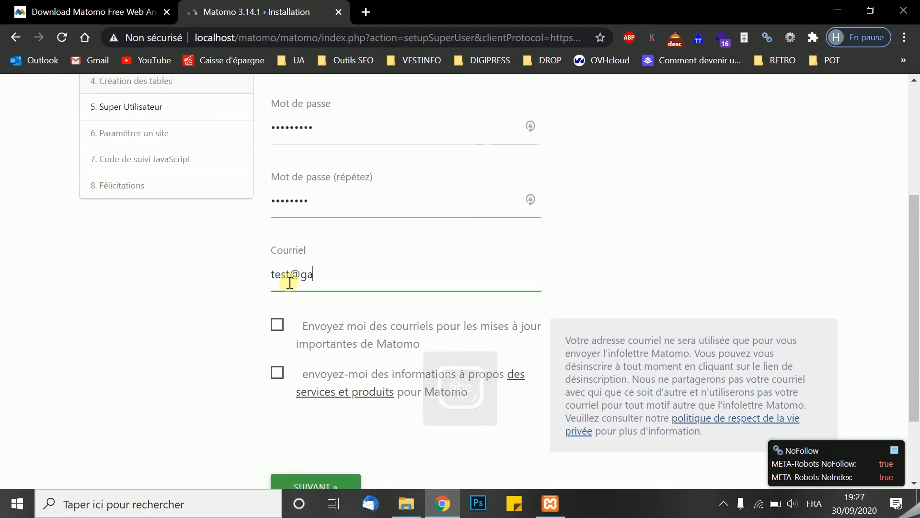
type("mil.c")
key("BackSpace")
key("BackSpace")
type("mail.cmom")
scroll(283, 280, "down", 2)
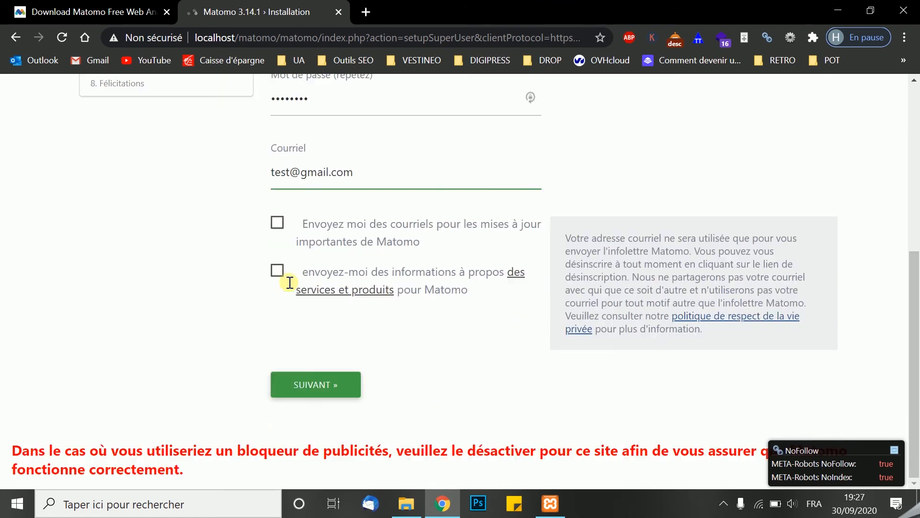
left_click(310, 392)
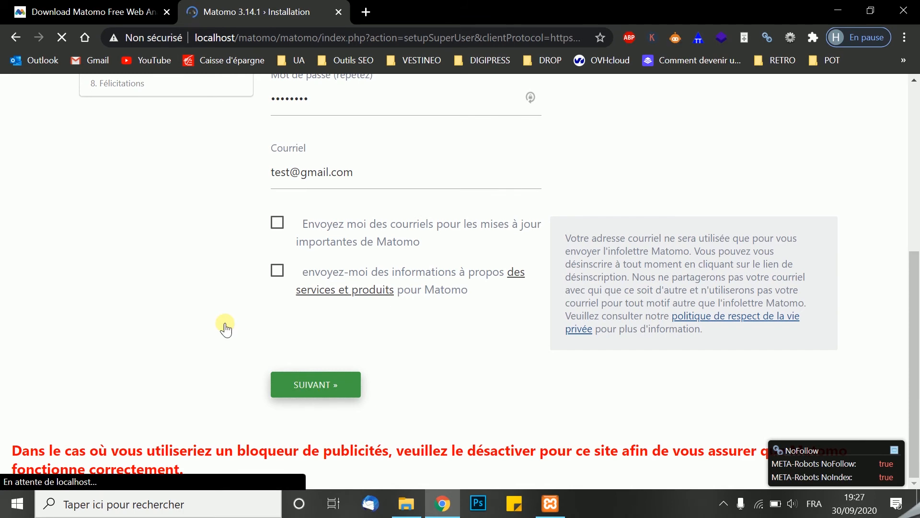
Replace the super user password with a matching one in both password fields and resubmit the form
scroll(304, 321, "down", 1)
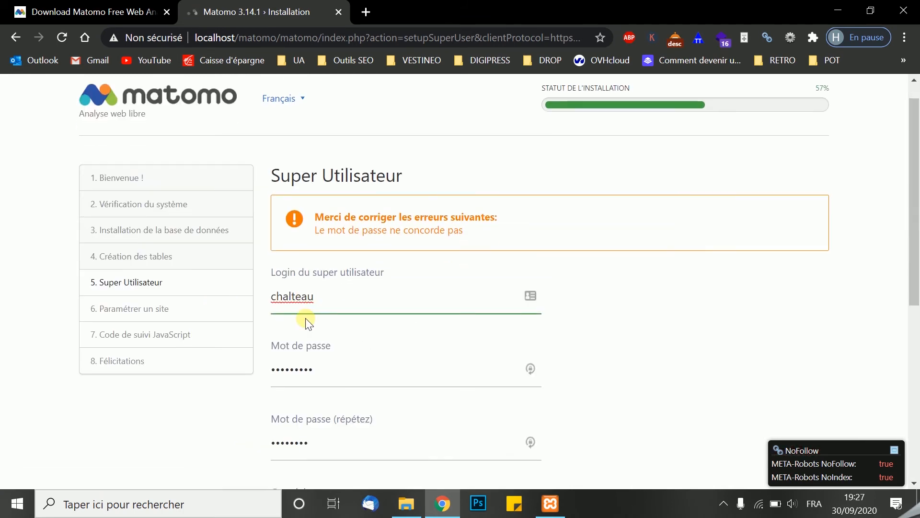
double_click(307, 332)
key("BackSpace")
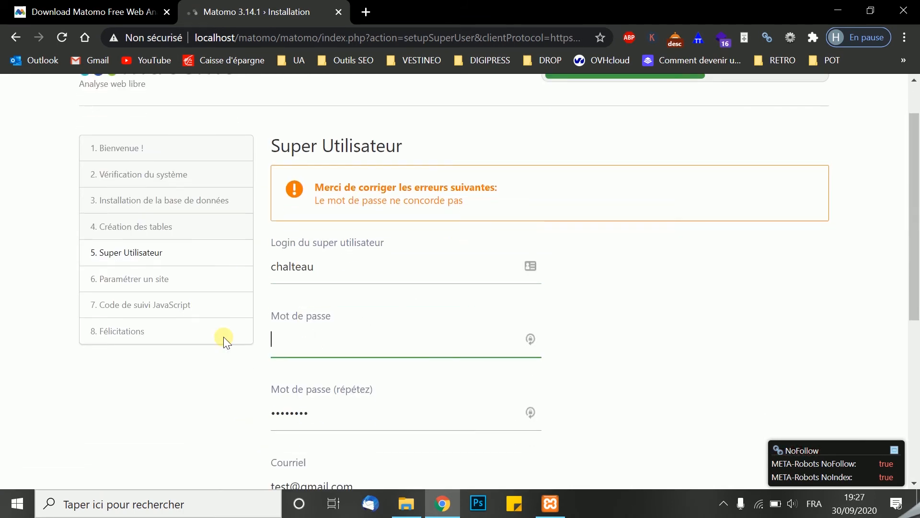
left_click(345, 413)
key("BackSpace")
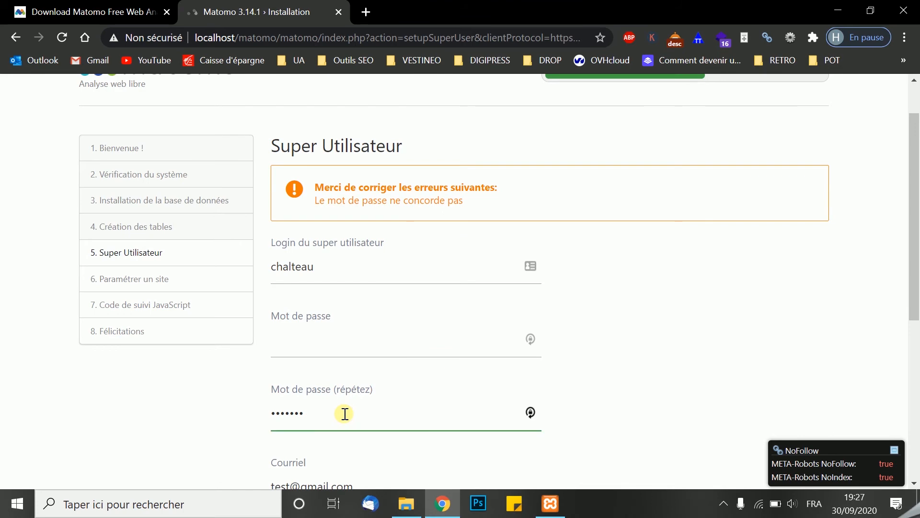
left_click(319, 344)
type("a")
scroll(320, 344, "down", 5)
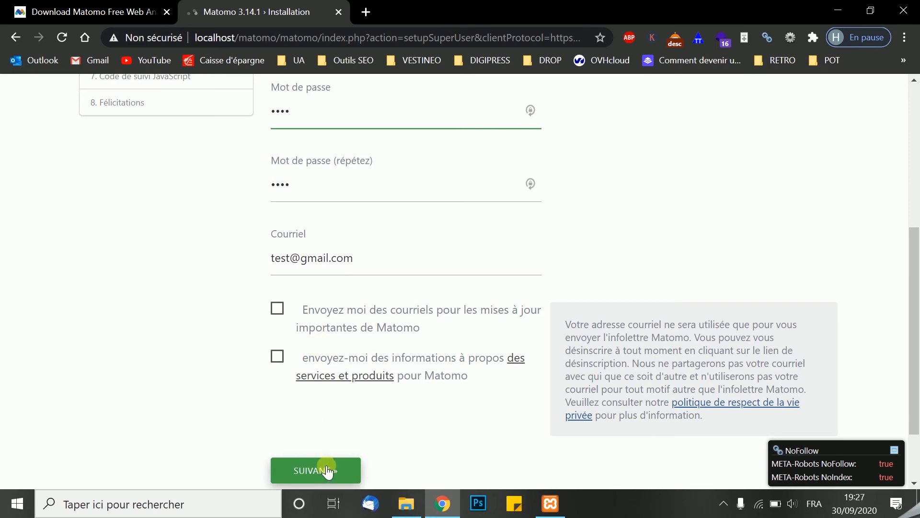
key("Caps_Lock")
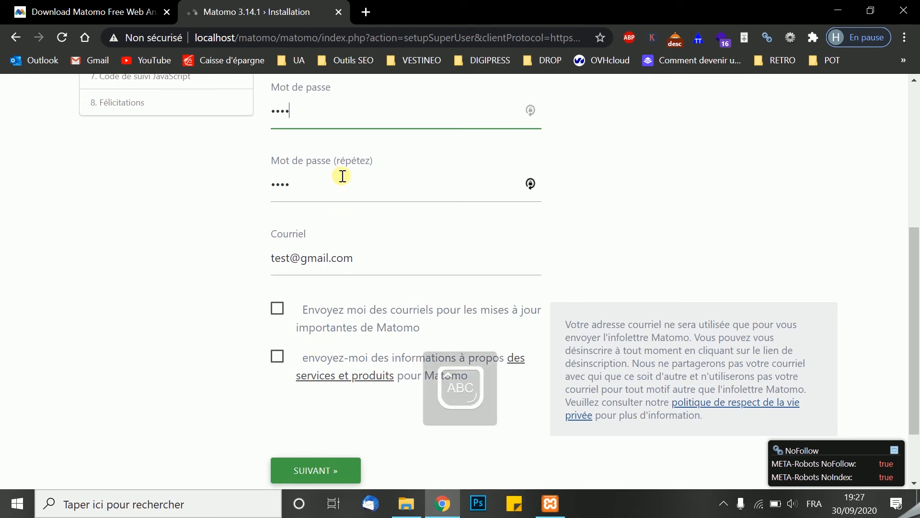
left_click(327, 185)
type("AA")
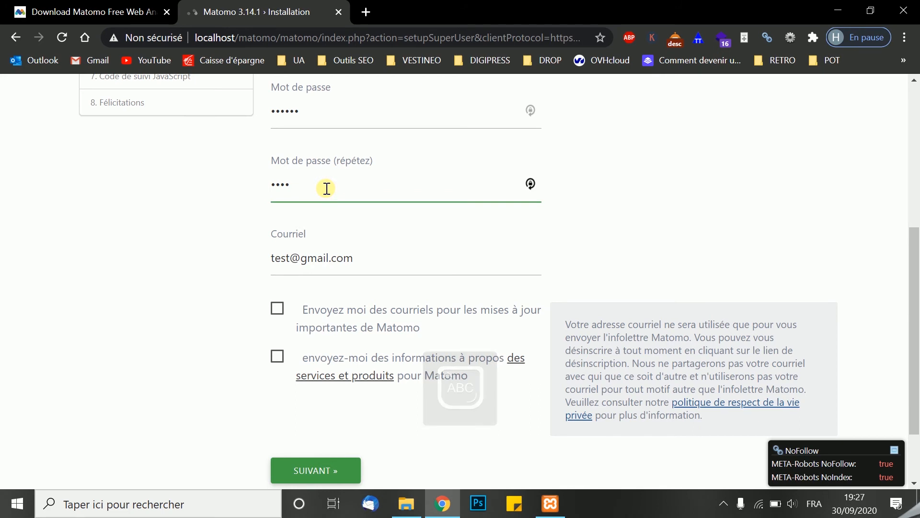
left_click(309, 468)
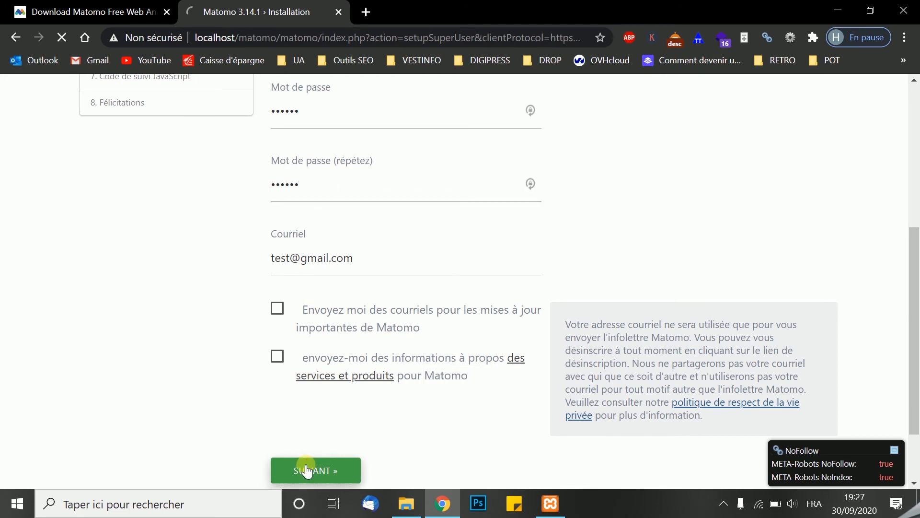
Name the first website to track chars2guerre
key("Caps_Lock")
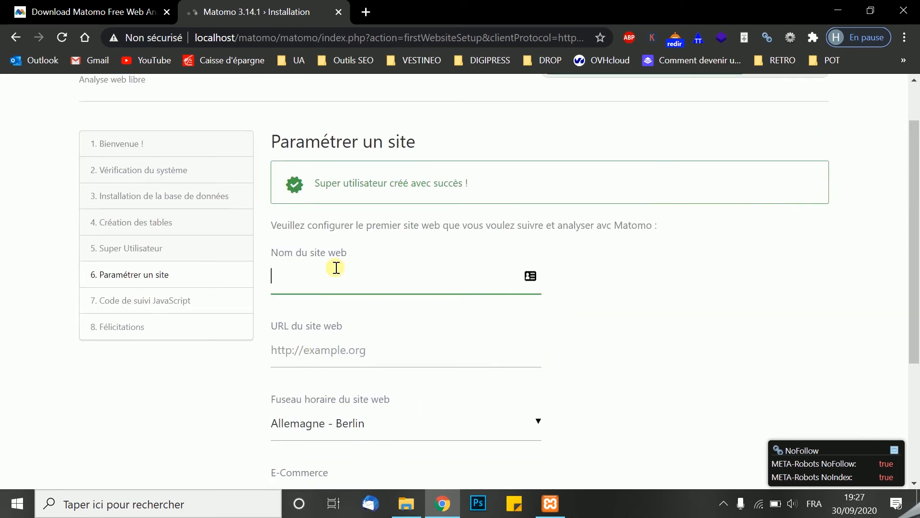
type("hars2gue")
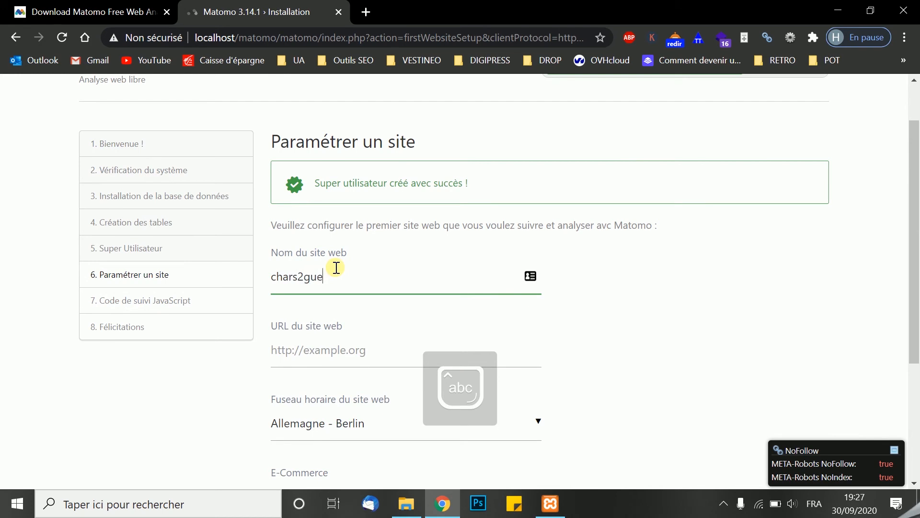
type("rre")
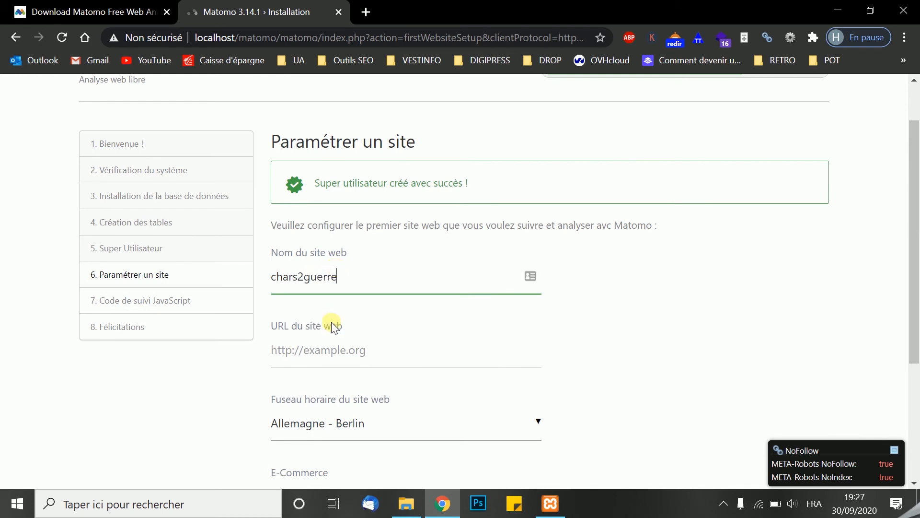
Set the website URL to localhost/matomo/, keep the site as non-e-commerce and submit the site setup
scroll(332, 311, "down", 1)
left_click(320, 296)
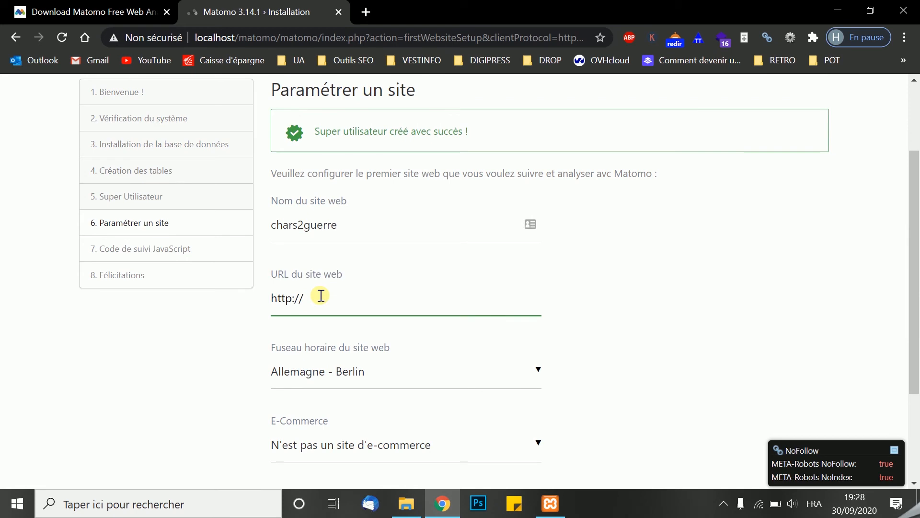
key("BackSpace")
type("localhost/matomo")
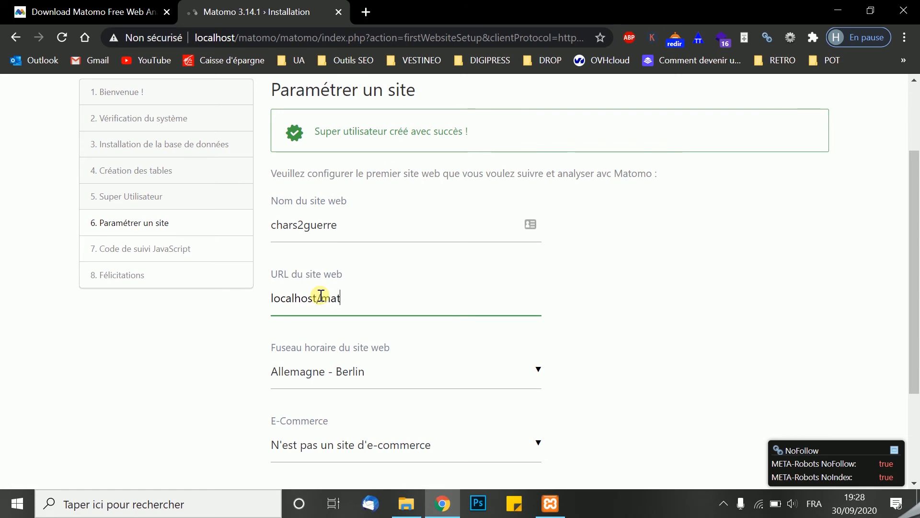
scroll(321, 295, "down", 3)
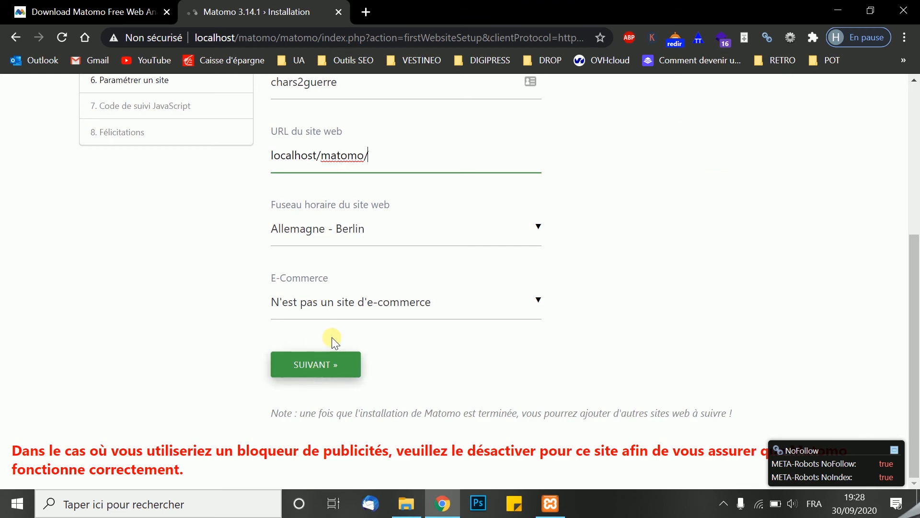
left_click(353, 314)
left_click(199, 312)
left_click(281, 357)
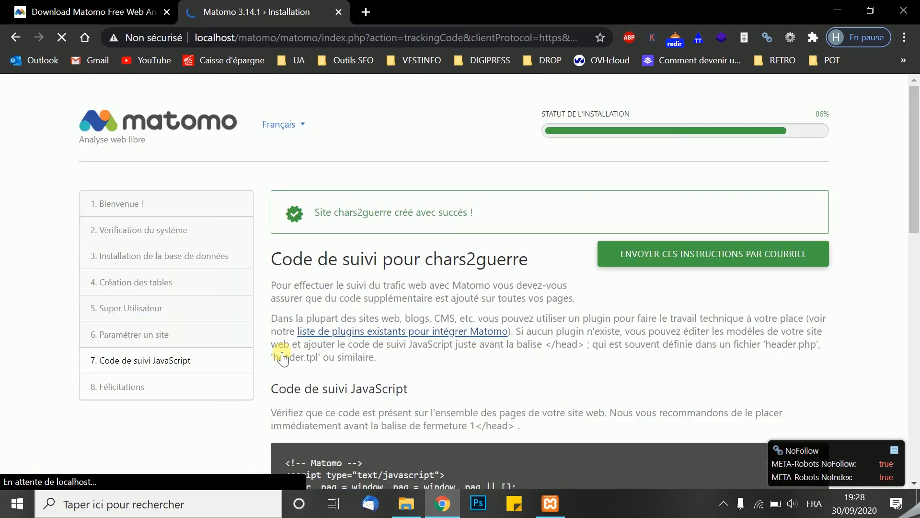
Review the JavaScript tracking code page and duplicate its browser tab to keep the code available
scroll(511, 314, "down", 3)
scroll(511, 314, "down", 2)
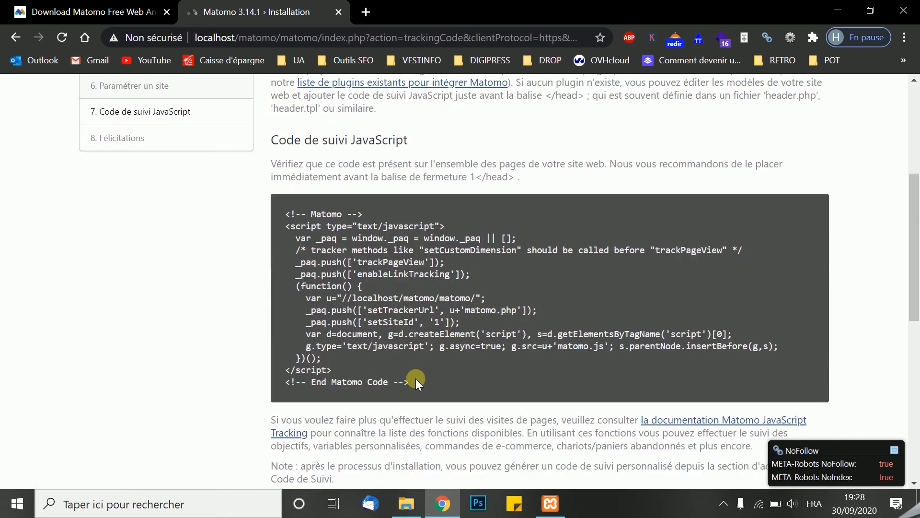
scroll(415, 380, "down", 9)
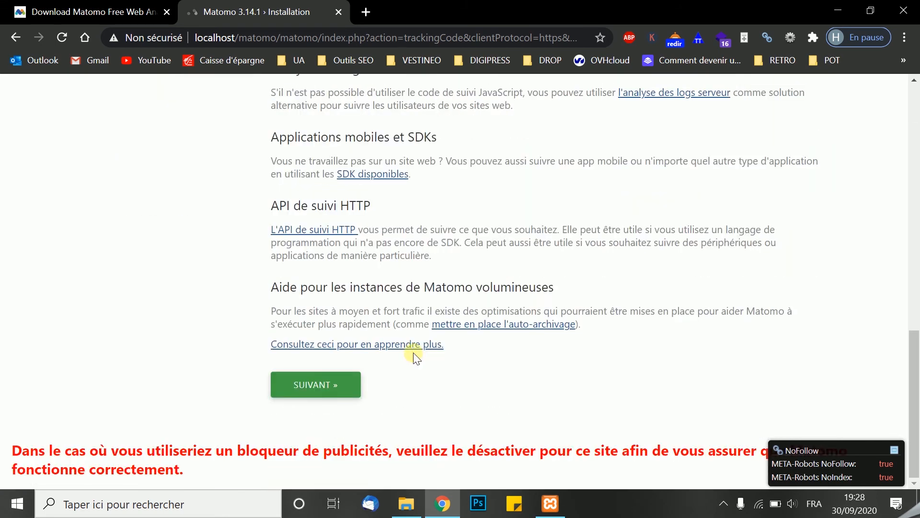
right_click(270, 10)
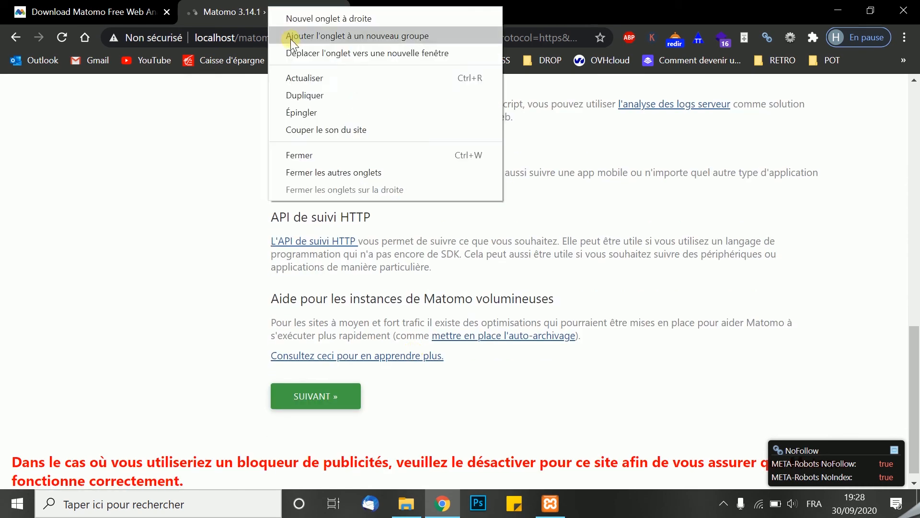
left_click(303, 95)
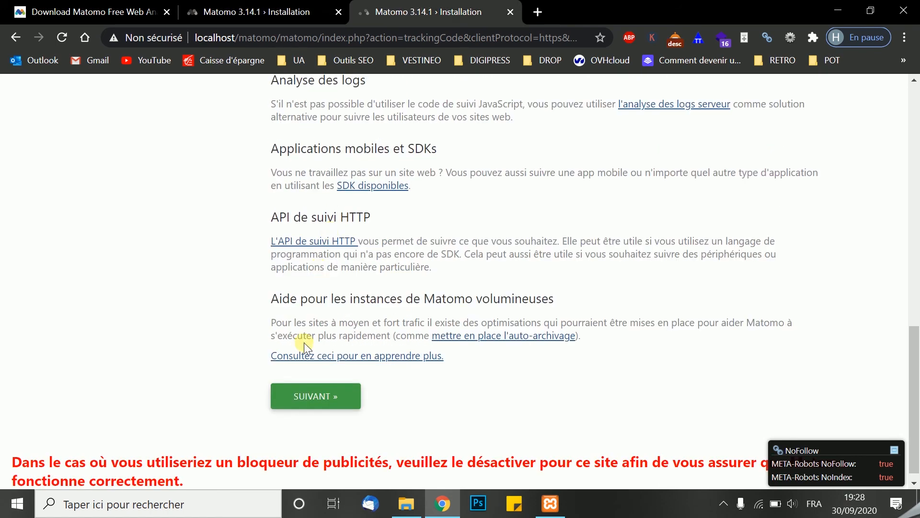
Proceed to the installer's final page, keep the default privacy settings and continue to Matomo
left_click(288, 400)
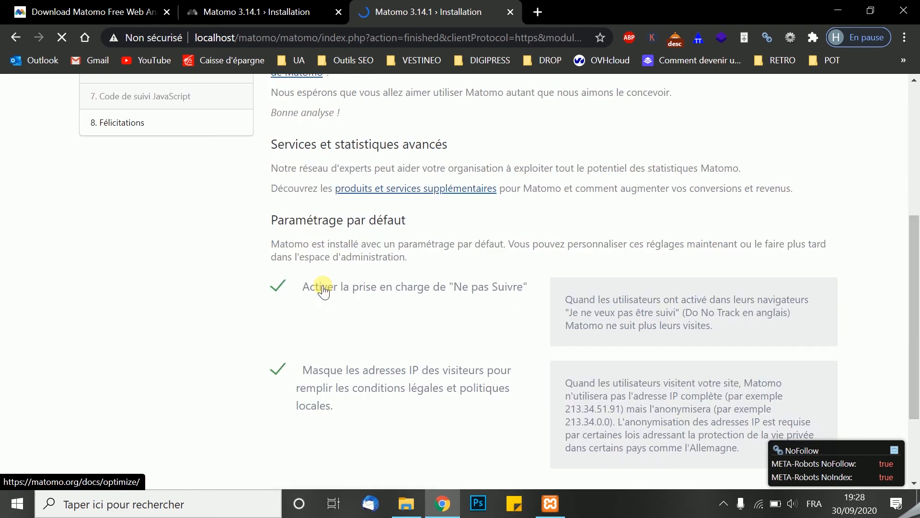
scroll(326, 289, "down", 8)
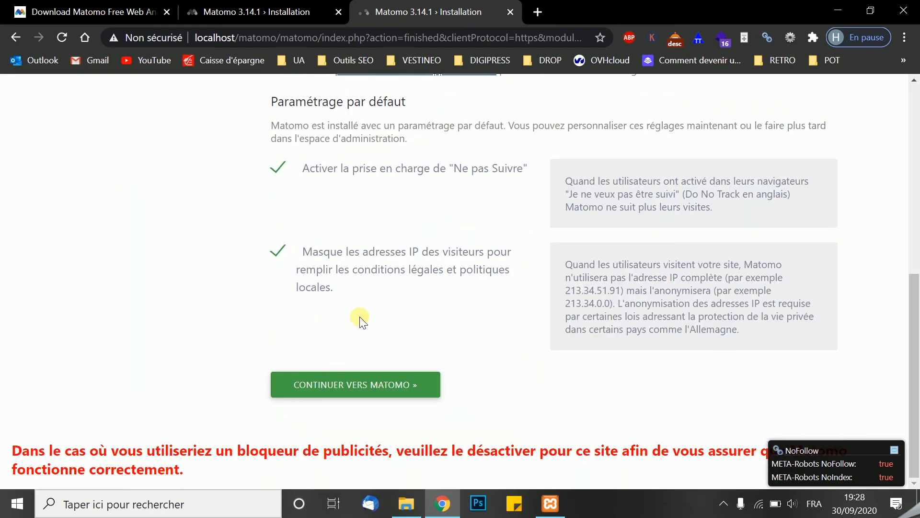
left_click(417, 386)
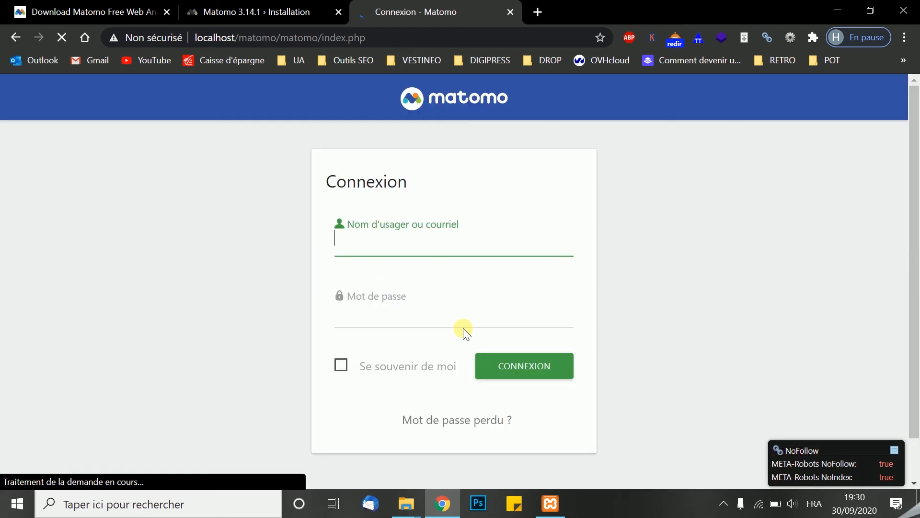
Log in to Matomo with the super user's login and password
type("chalteau")
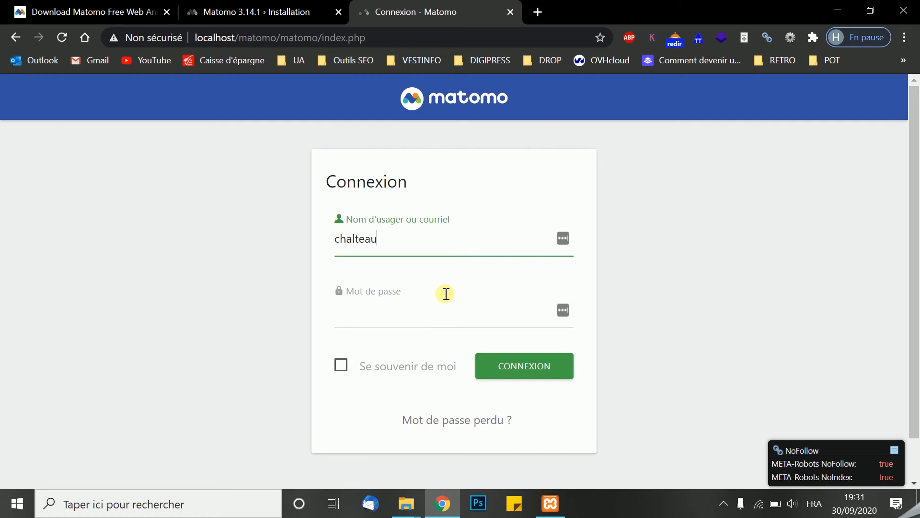
left_click(413, 312)
type("••••••")
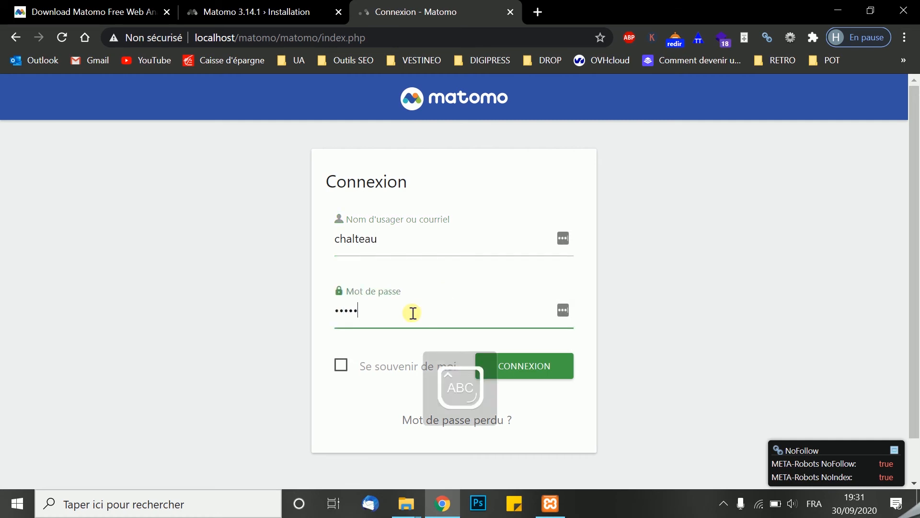
left_click(555, 368)
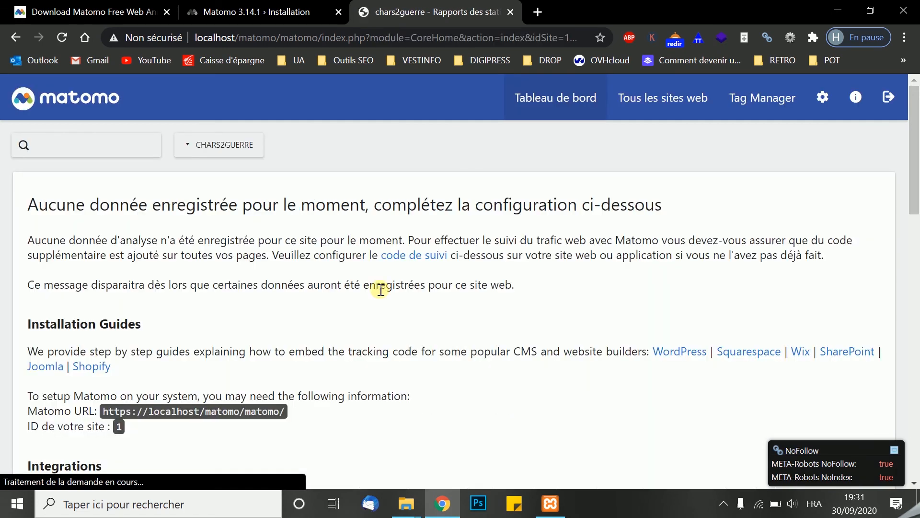
Review the JavaScript tracking code given for the chars2guerre site and its placement instructions
scroll(378, 289, "down", 10)
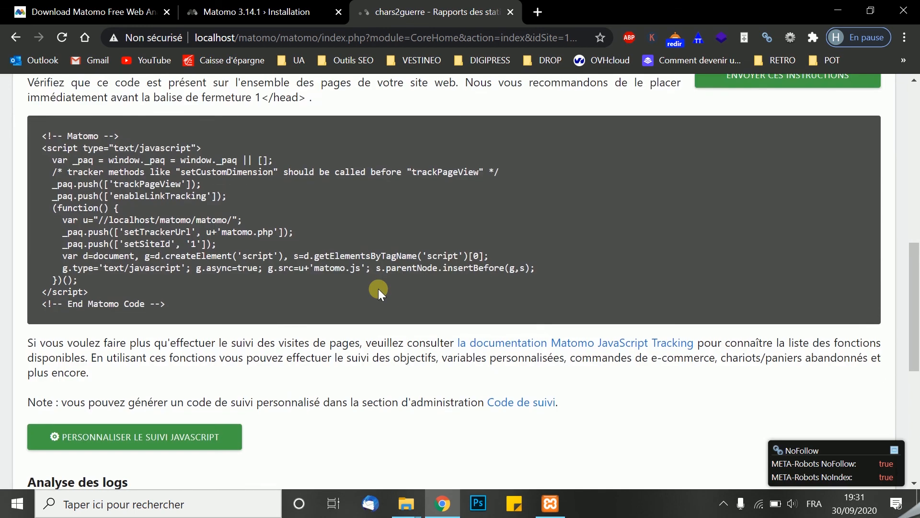
scroll(378, 288, "down", 1)
scroll(239, 274, "up", 1)
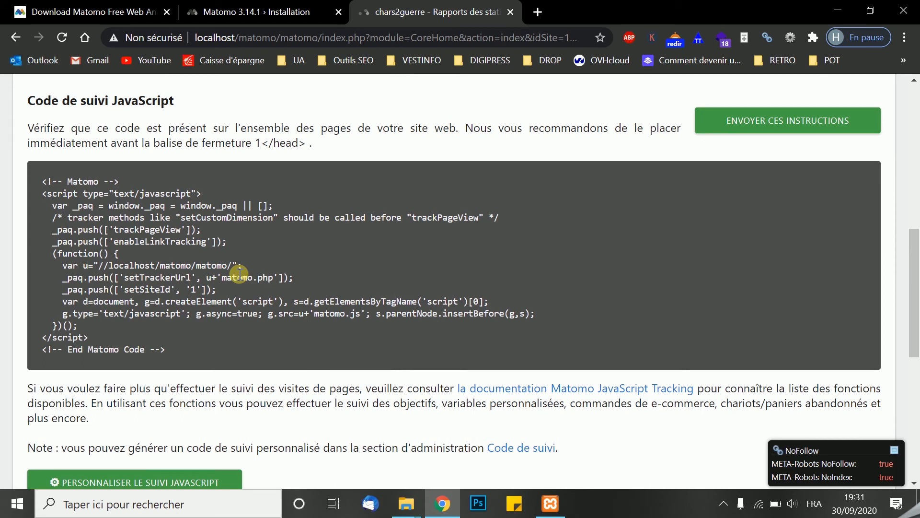
Switch to File Explorer, open the chars_de_la_seconde_guerre_mondiale folder on the desktop and copy all its files and folders
mouse_move(405, 504)
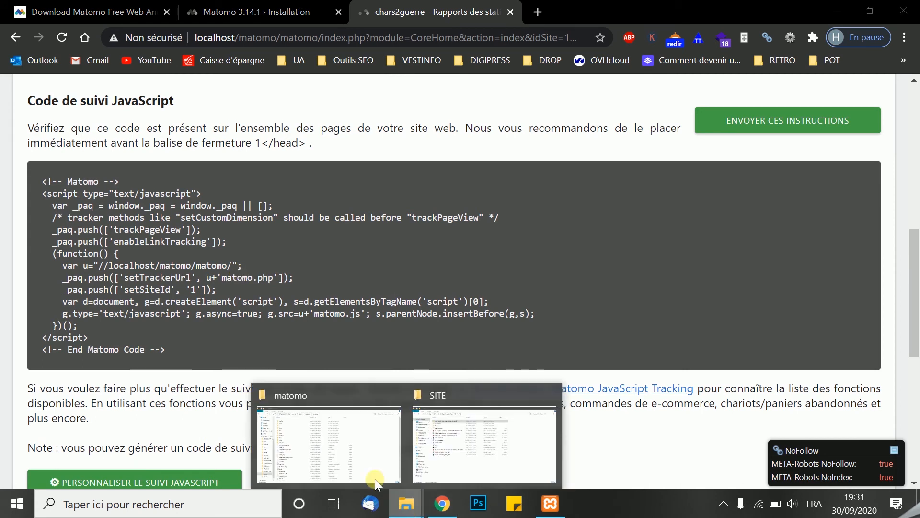
left_click(343, 447)
scroll(72, 153, "up", 4)
left_click(43, 295)
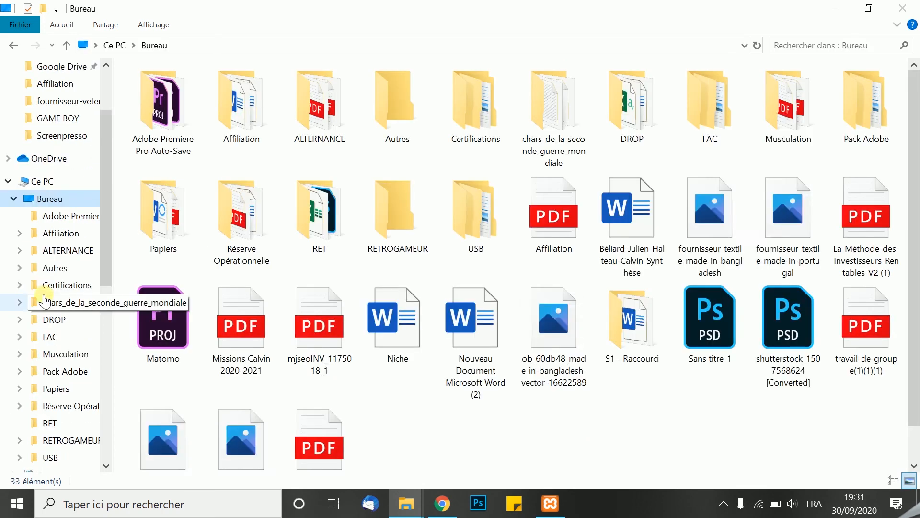
scroll(272, 248, "down", 1)
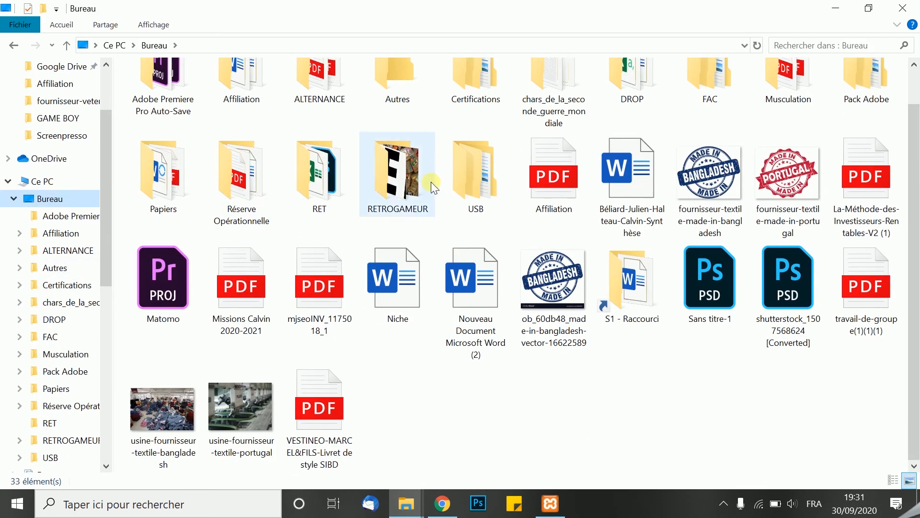
scroll(431, 182, "up", 1)
double_click(557, 94)
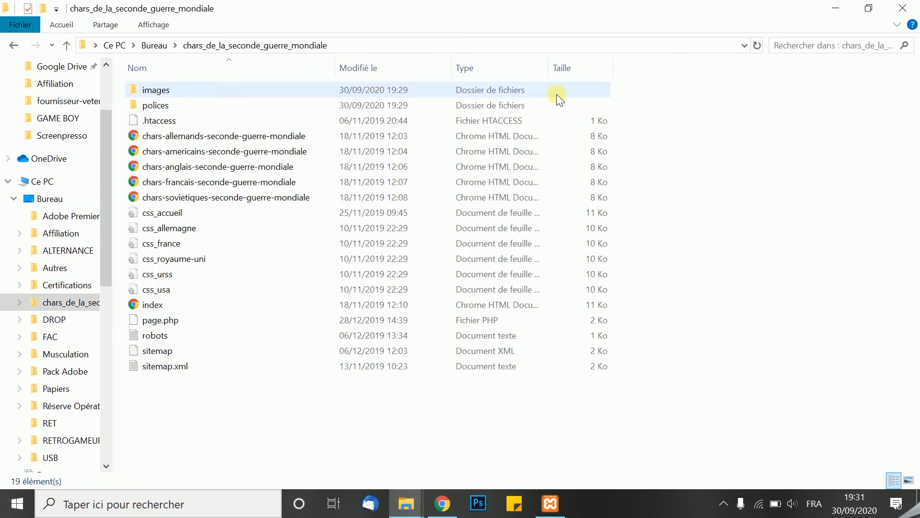
key("ctrl+a")
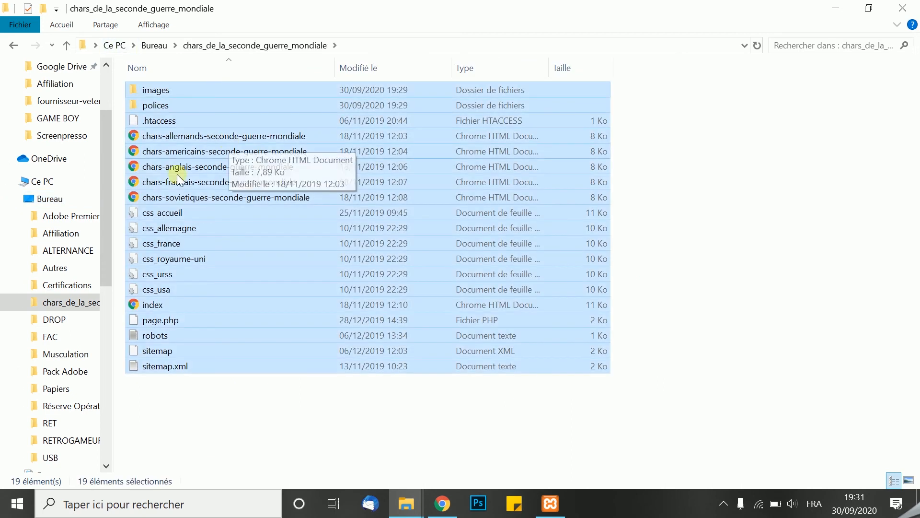
Paste the copied website files into the C:\xampp\htdocs\matomo folder
scroll(60, 324, "down", 3)
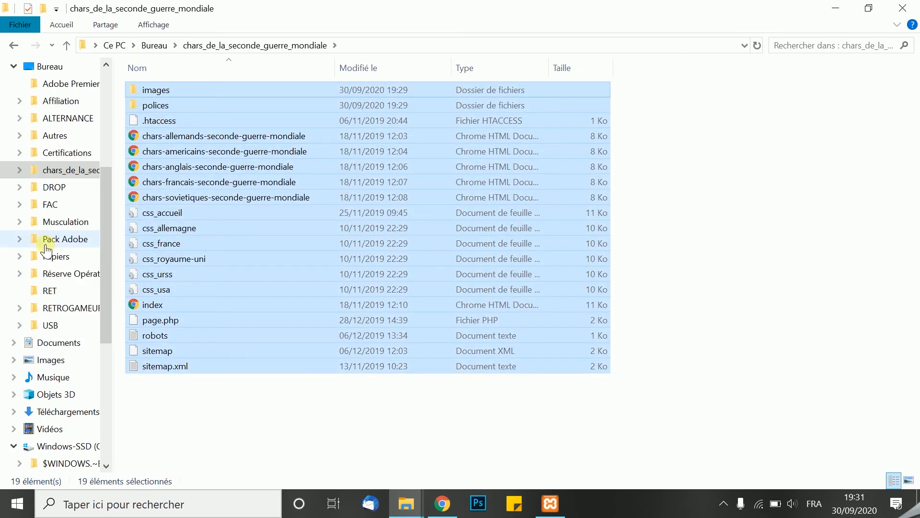
scroll(46, 248, "down", 4)
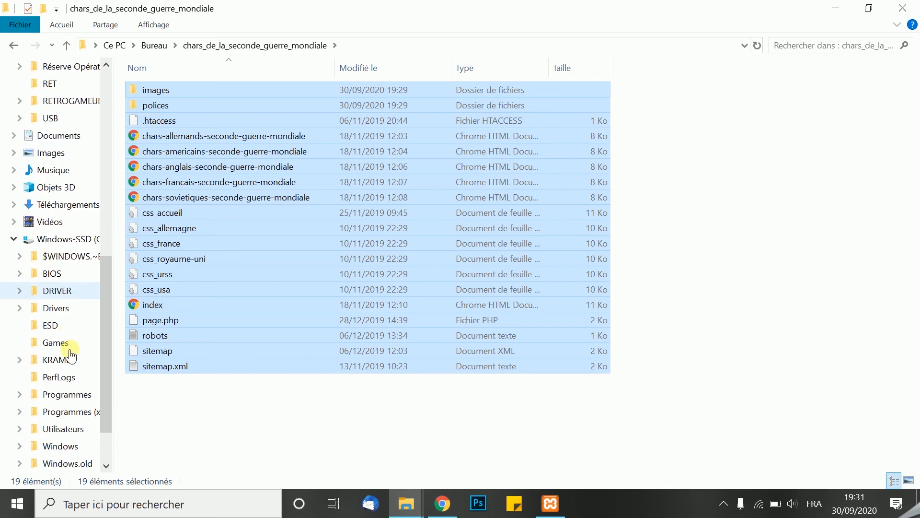
scroll(53, 439, "down", 1)
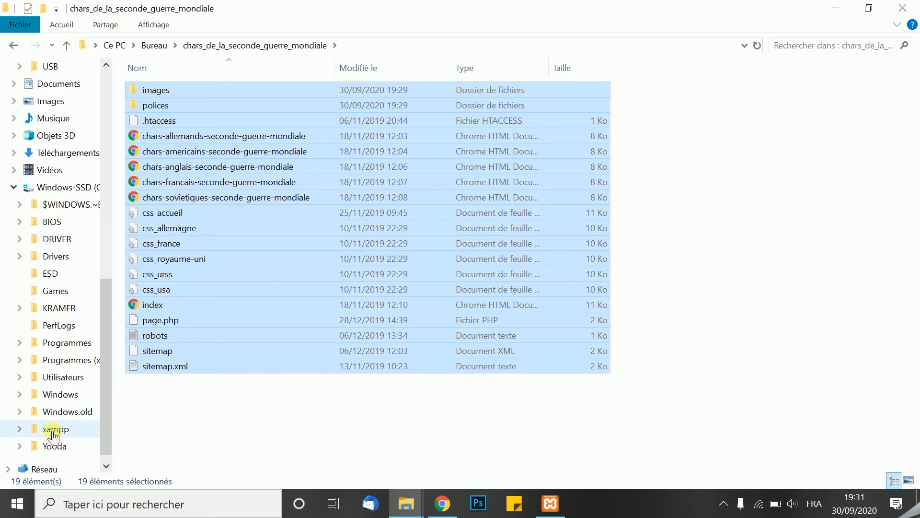
left_click(51, 432)
double_click(167, 167)
left_click(159, 122)
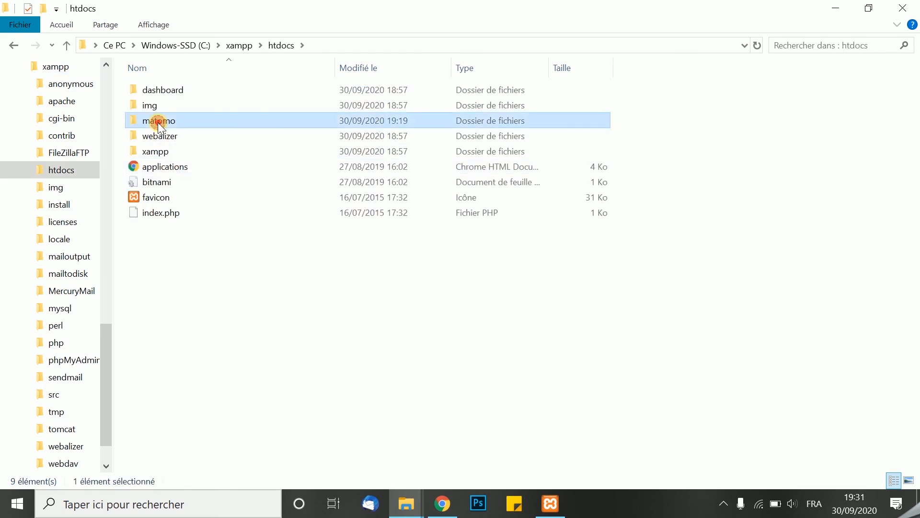
double_click(159, 123)
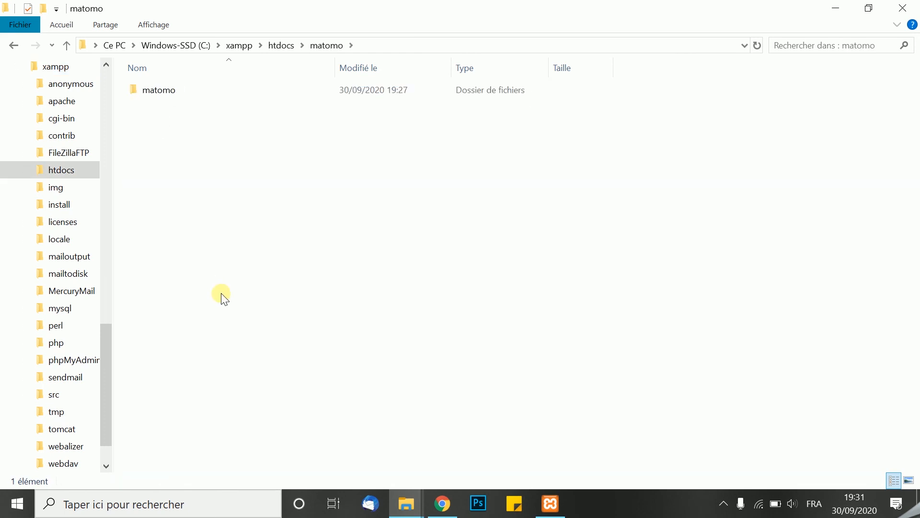
key("ctrl+v")
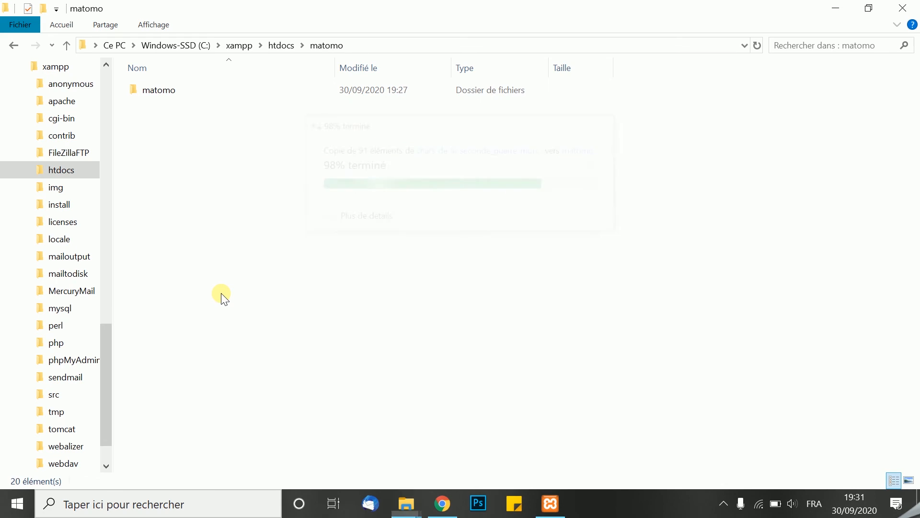
left_click(359, 426)
Switch to Chrome and copy the entire JavaScript tracking code block from the Matomo page
mouse_move(445, 499)
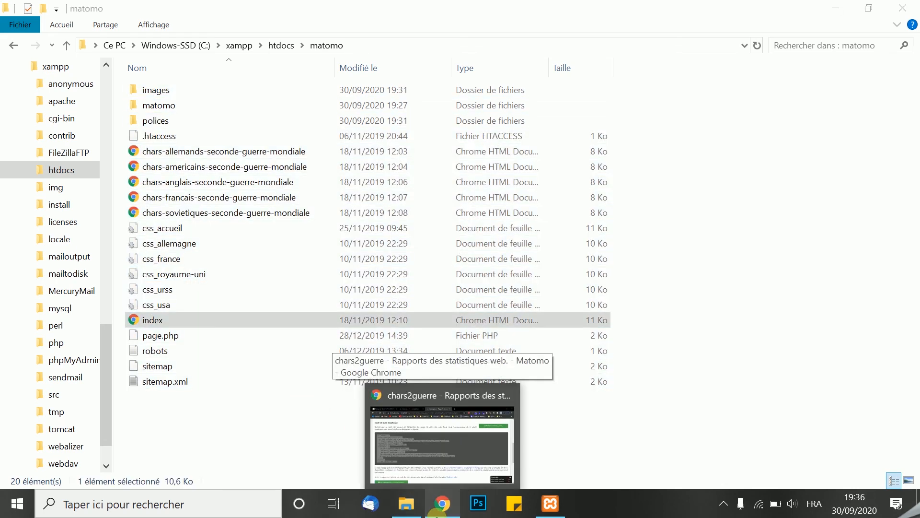
left_click(422, 464)
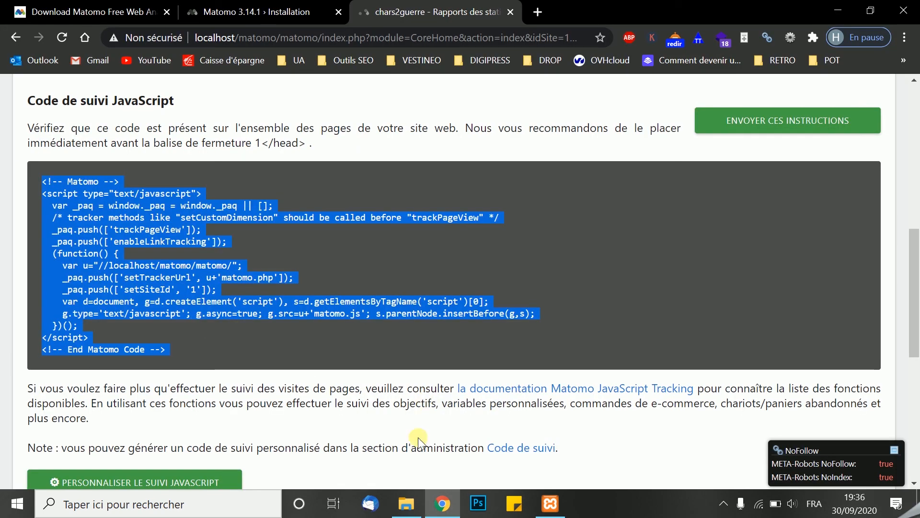
Return to File Explorer and open the index page from the htdocs\matomo folder in Sublime Text, with its window maximized
left_click(406, 503)
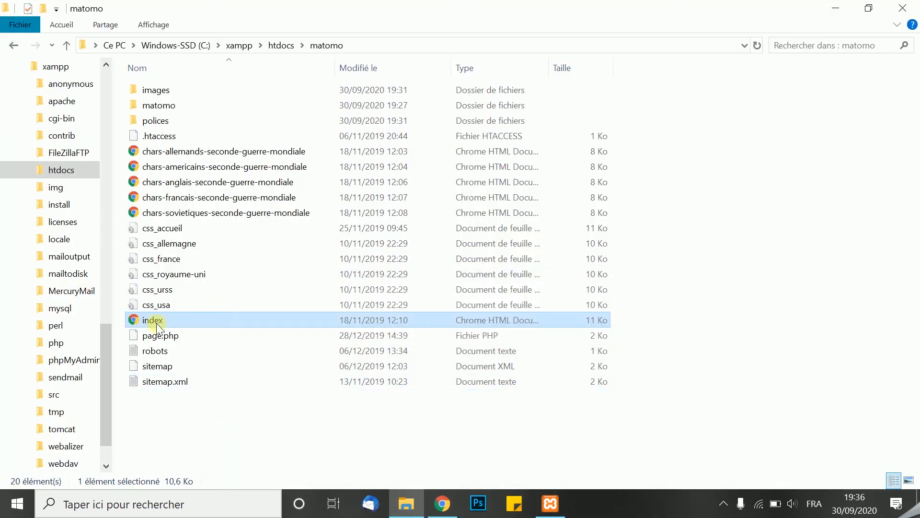
right_click(157, 326)
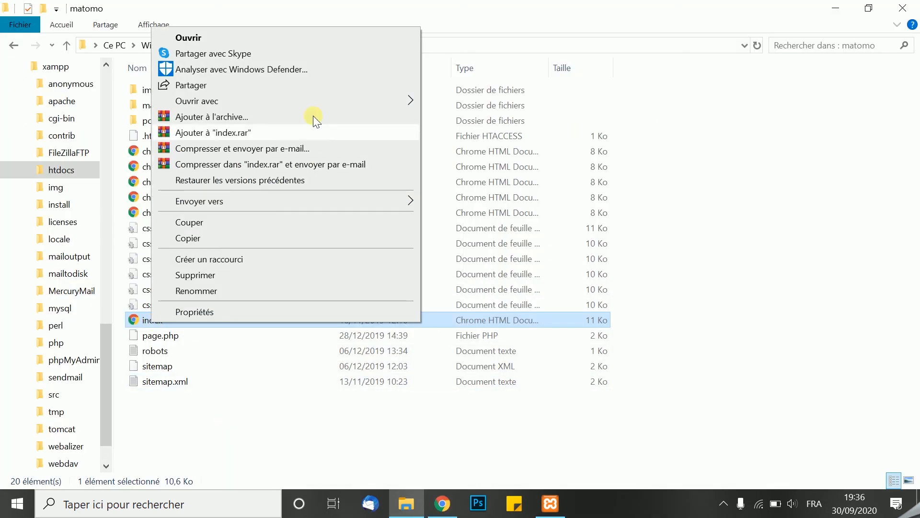
mouse_move(337, 99)
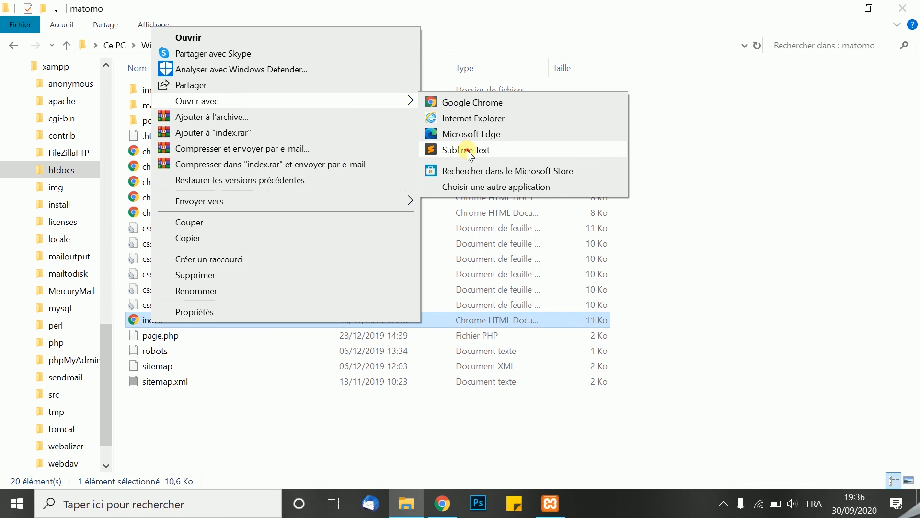
left_click(469, 151)
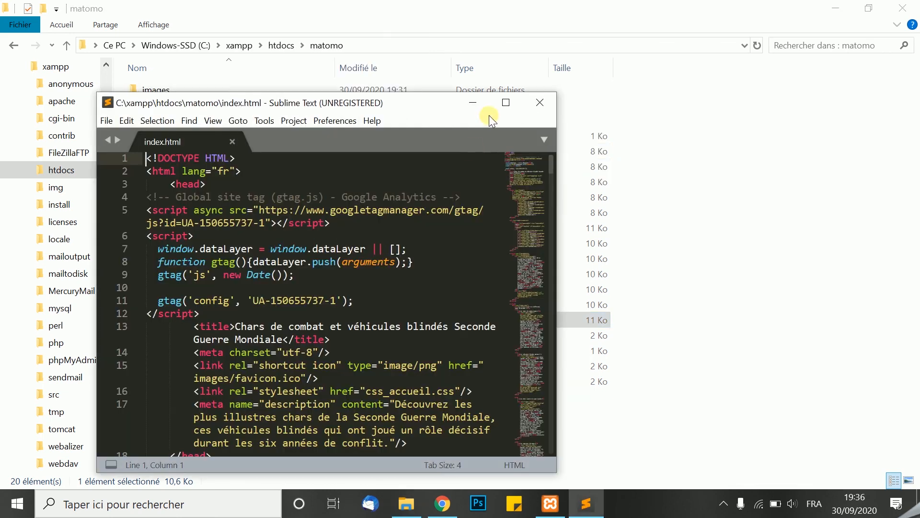
left_click(505, 102)
Insert the Matomo tracking code on new lines directly after the opening head tag of index.html and save the file
left_click(127, 90)
key("Return")
key("Return")
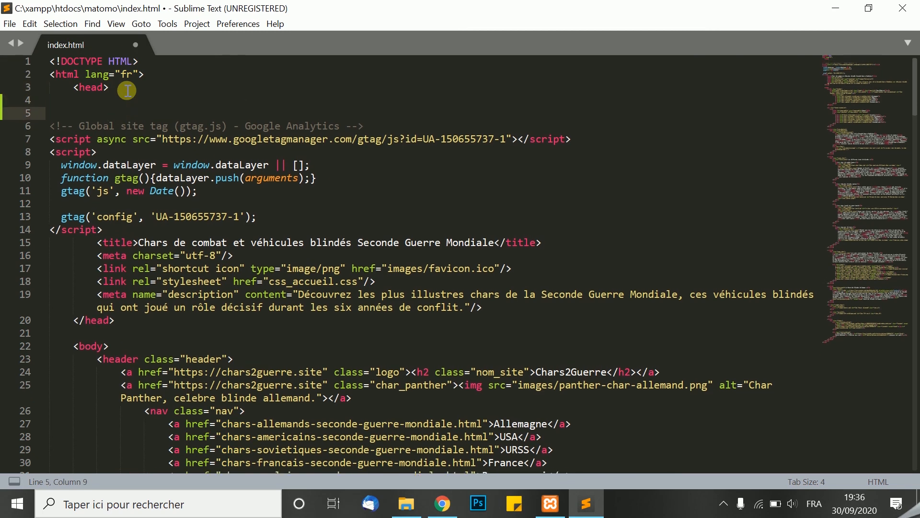
key("Up")
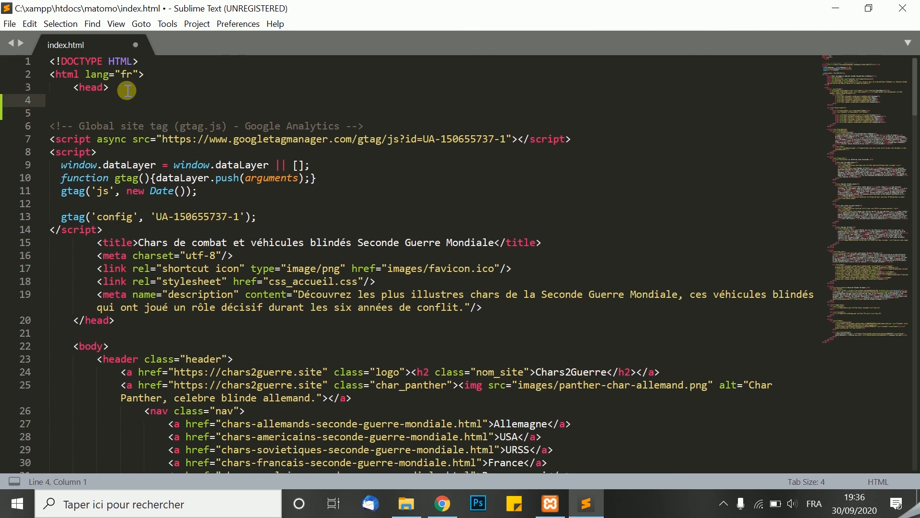
type("<!-- Matomo --> <script type=\"text/javascript\">   var _paq = window._paq || [];   /* tracker methods like \"setCustomDimension\" should be called before \"trackPageView\" */   _paq.push(['trackPageView']);   _paq.push(['enableLinkTracking']);   (function() {     var u=\"//localhost/matomo/matomo/\";     _paq.push(['setTrackerUrl', u+'matomo.php']);     _paq.push(['setSiteId', '1']);     var d=document, g=d.createElement('script'), s=d.getElementsByTagName('script')[0];     g.type='text/javascript'; g.async=true; g.src=u+'matomo.js'; s.parentNode.insertBefore(g,s);   })(); </script> <!-- End Matomo Code -->")
left_click(9, 23)
left_click(33, 129)
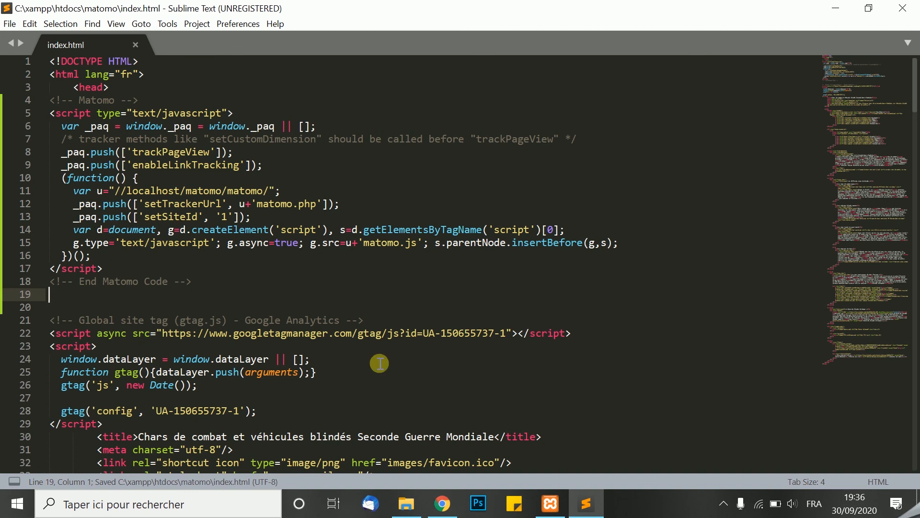
Switch to Chrome and load the local website at localhost/matomo/ in a new tab
left_click(441, 512)
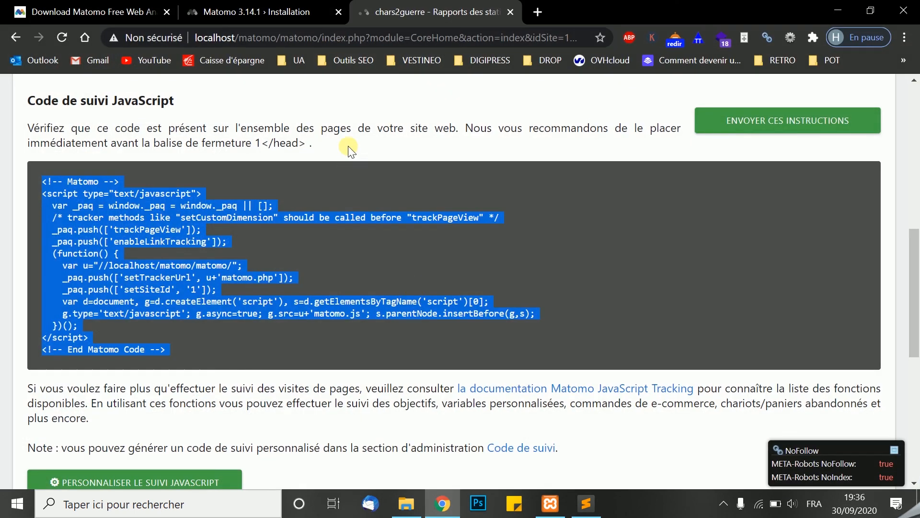
left_click(347, 113)
scroll(347, 113, "up", 1)
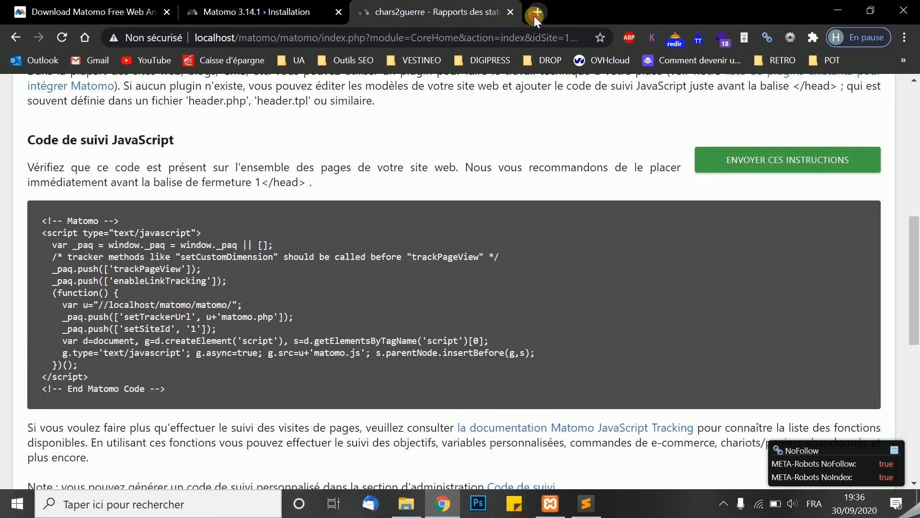
left_click(534, 16)
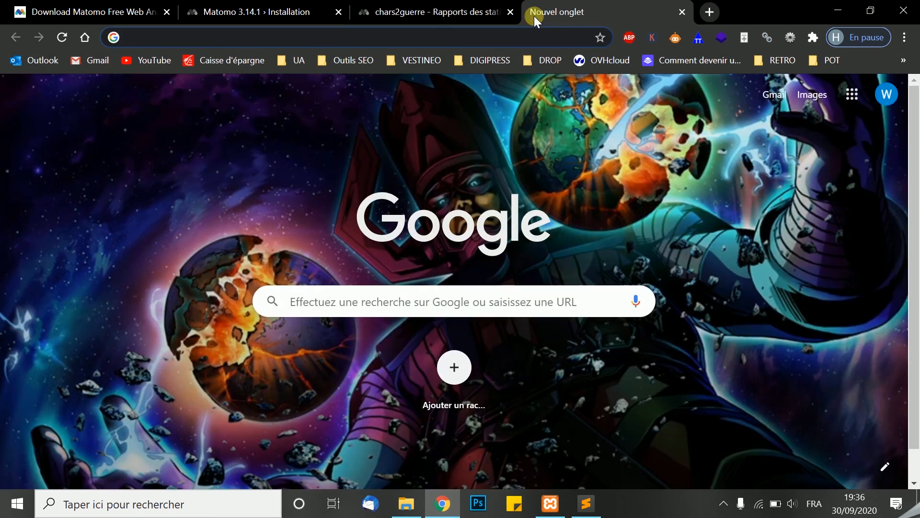
type("lo")
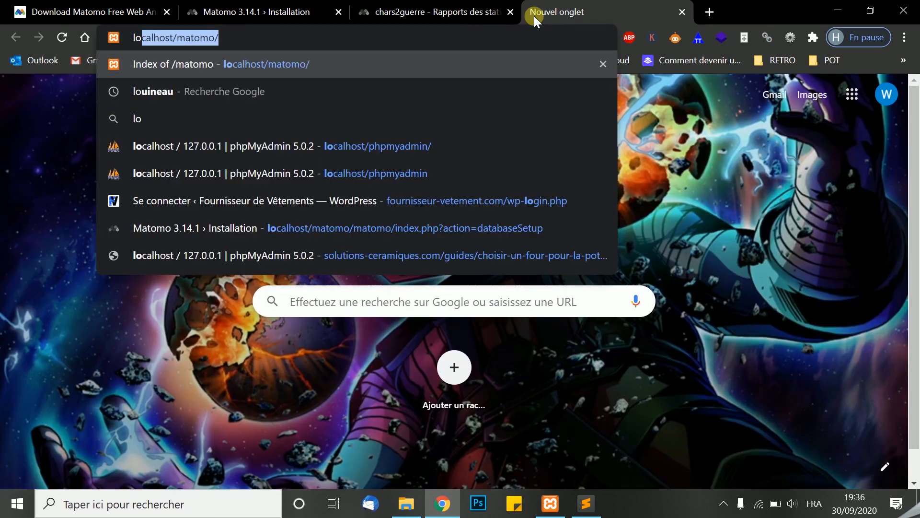
key("Return")
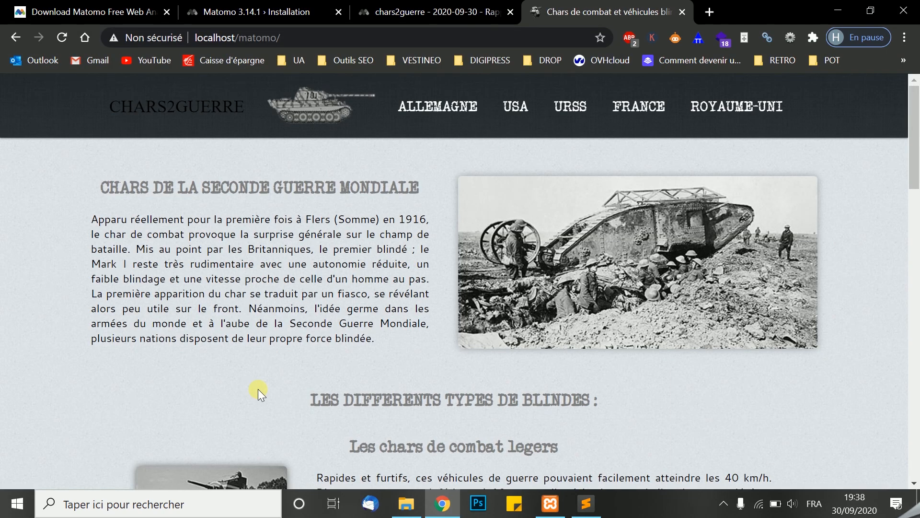
Inspect the local website's source and expand the head element to check for the Matomo tracking code
right_click(258, 389)
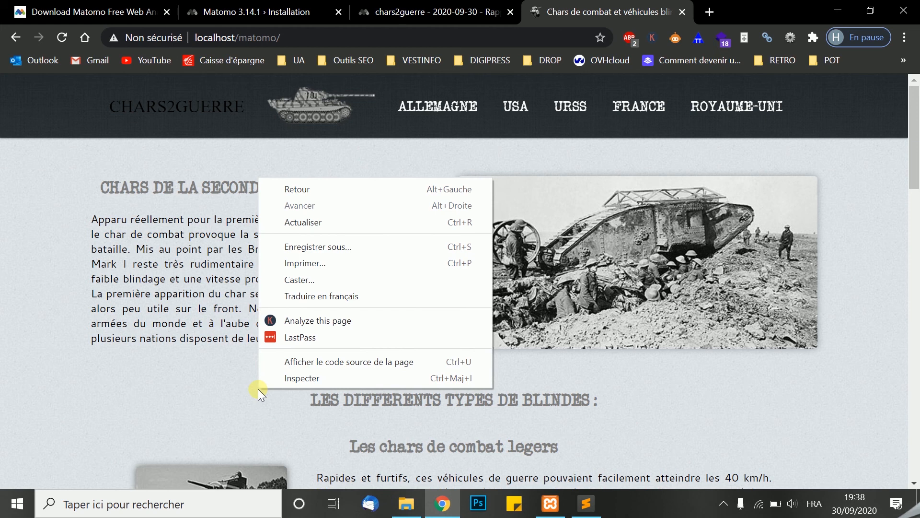
left_click(282, 378)
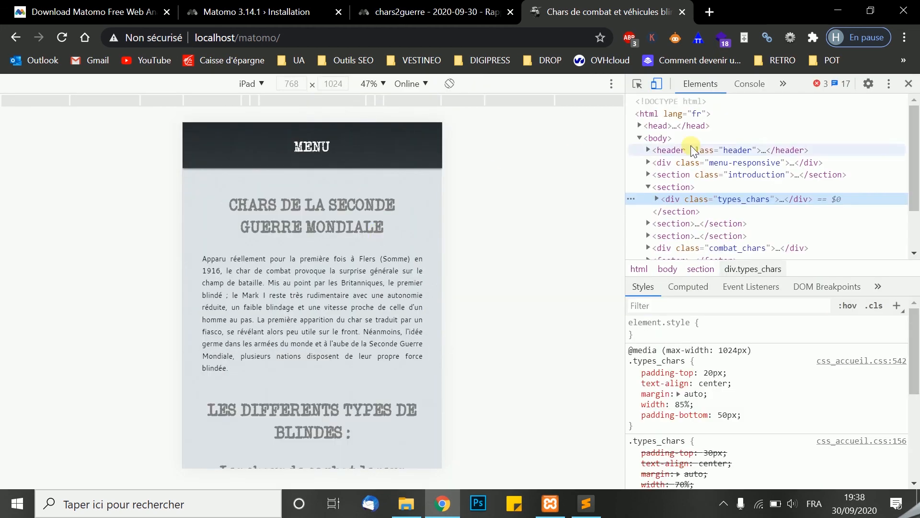
left_click(673, 127)
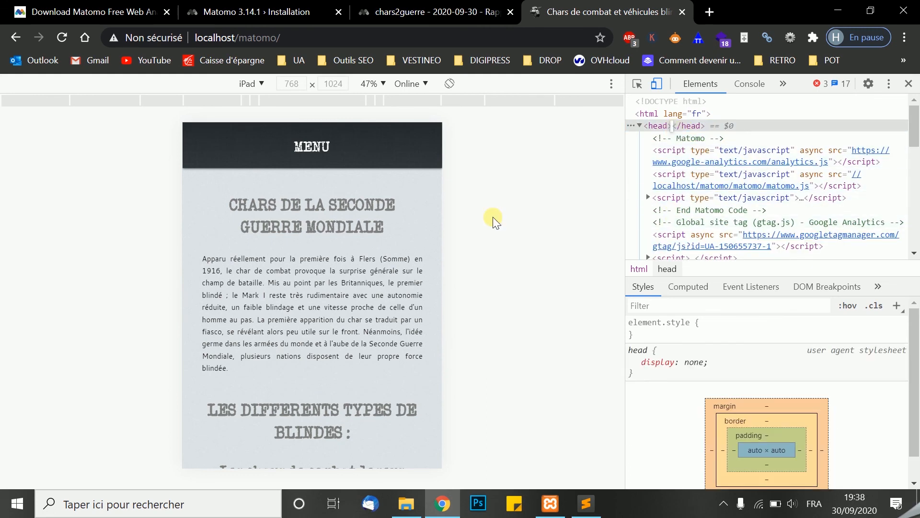
Go back to the Matomo dashboard and examine the recent visits graph for 30 September 2020
left_click(418, 13)
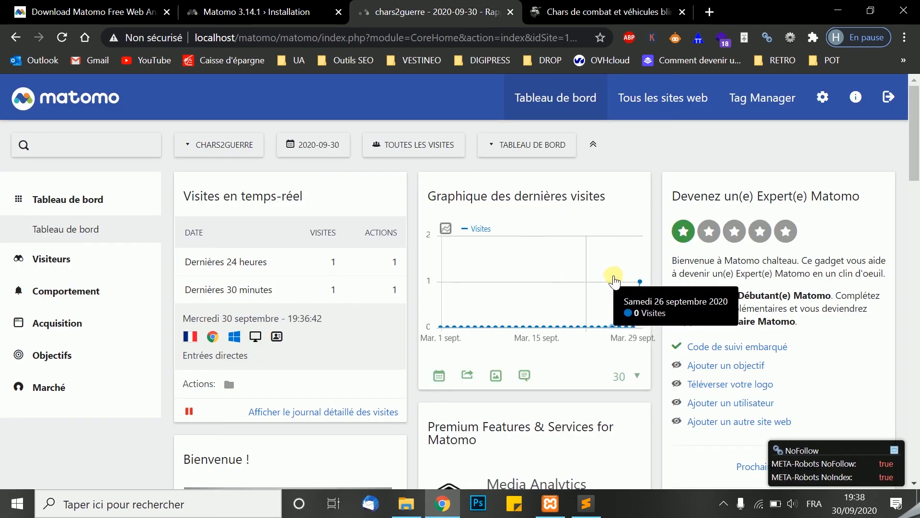
mouse_move(639, 286)
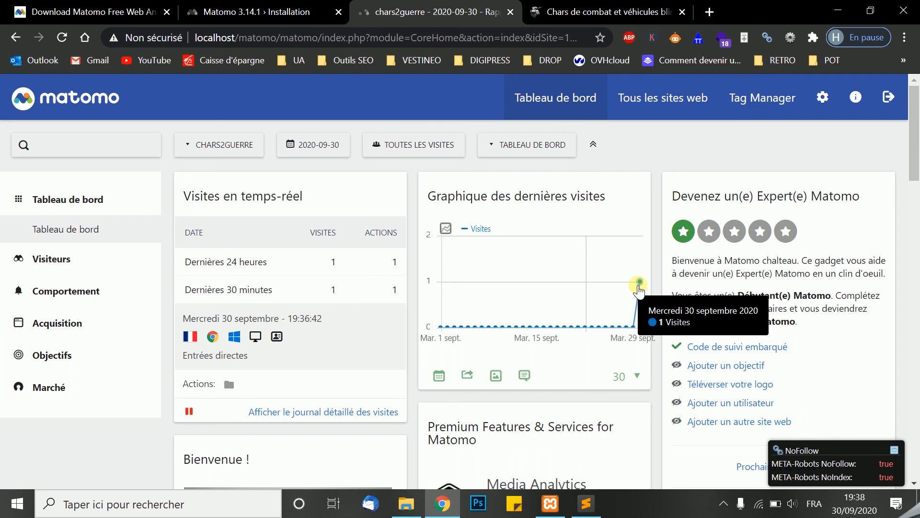